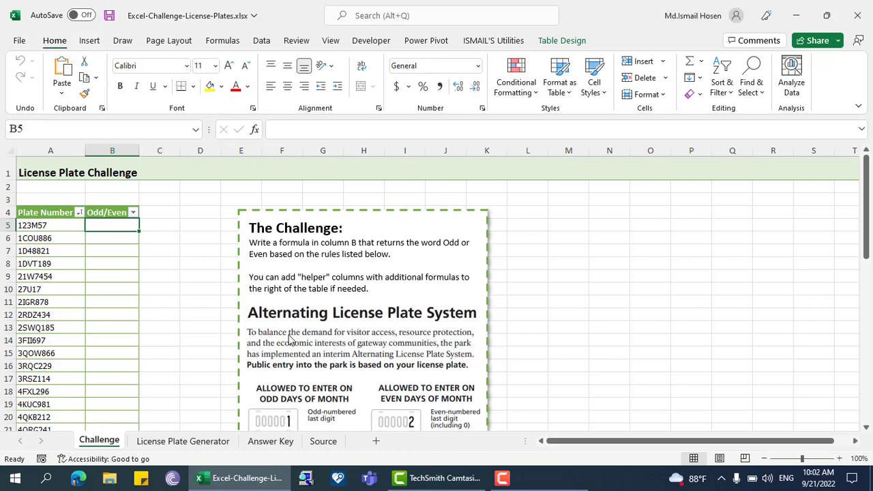
Step: Read through the challenge instructions and the odd and even day license plate rules on the Challenge sheet
scroll(290, 340, "down", 5)
scroll(423, 231, "up", 1)
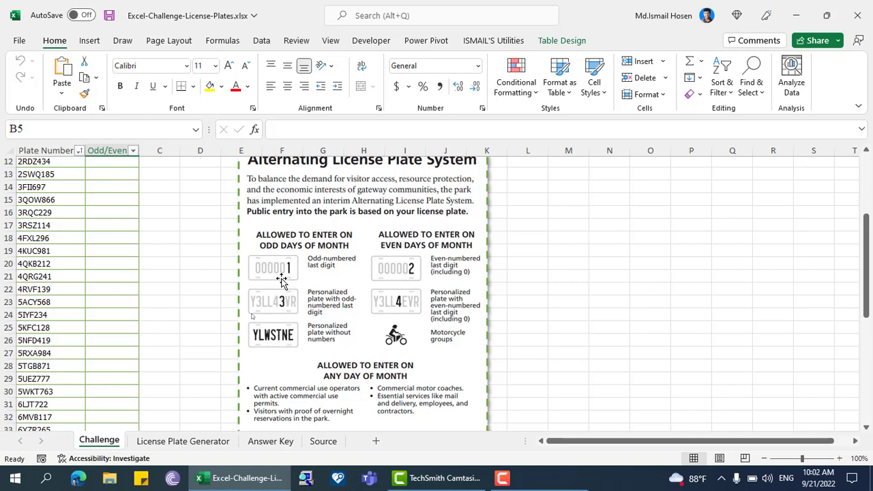
scroll(464, 339, "down", 1)
scroll(432, 341, "up", 4)
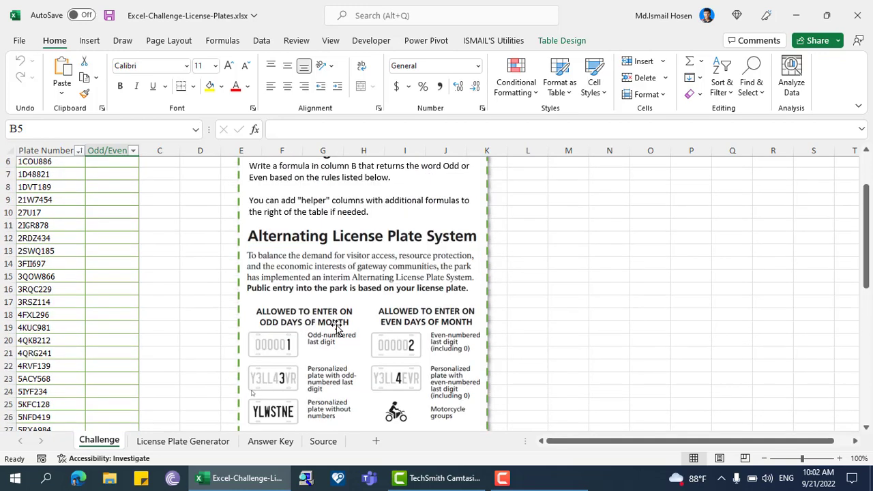
scroll(304, 394, "down", 3)
scroll(290, 343, "up", 1)
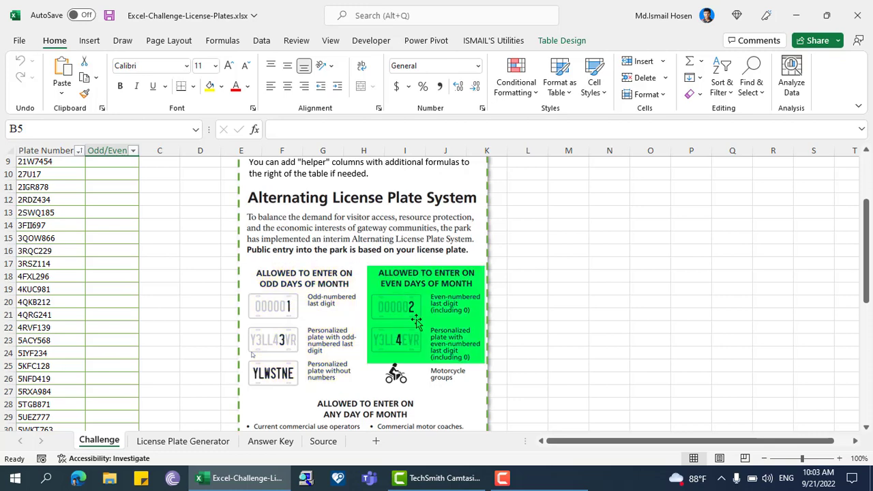
scroll(419, 331, "up", 3)
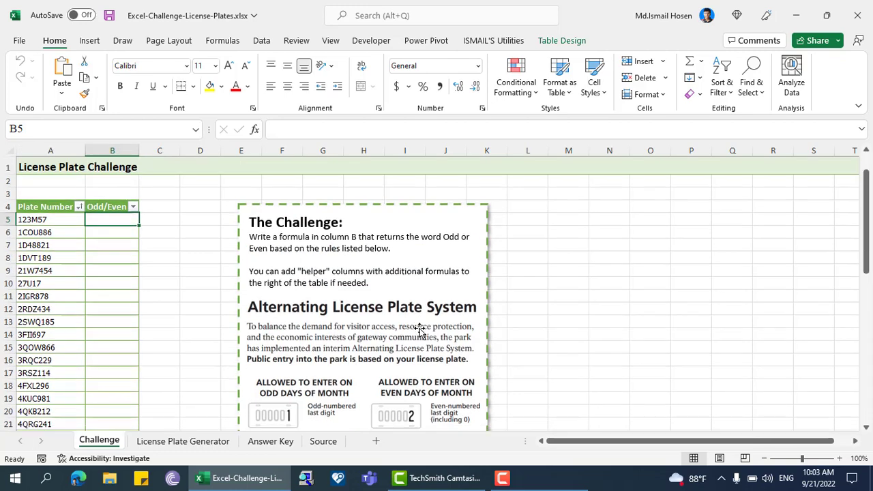
scroll(415, 341, "down", 2)
scroll(414, 343, "up", 2)
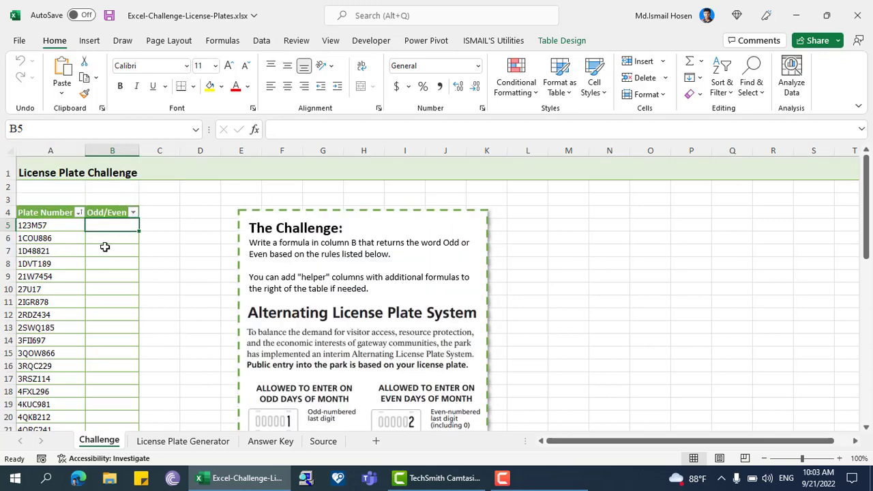
Step: Copy the first plate number's text from A5 into cell M5
left_click(524, 225)
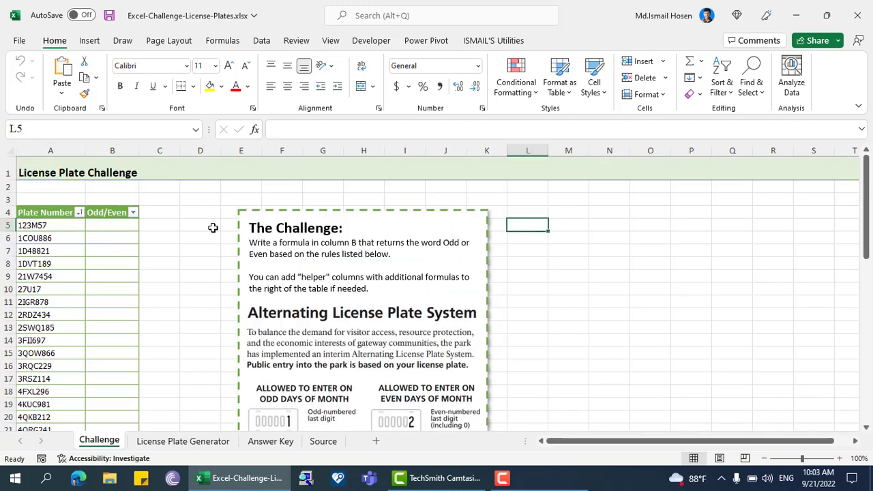
left_click(111, 226)
left_click(36, 233)
left_click(37, 226)
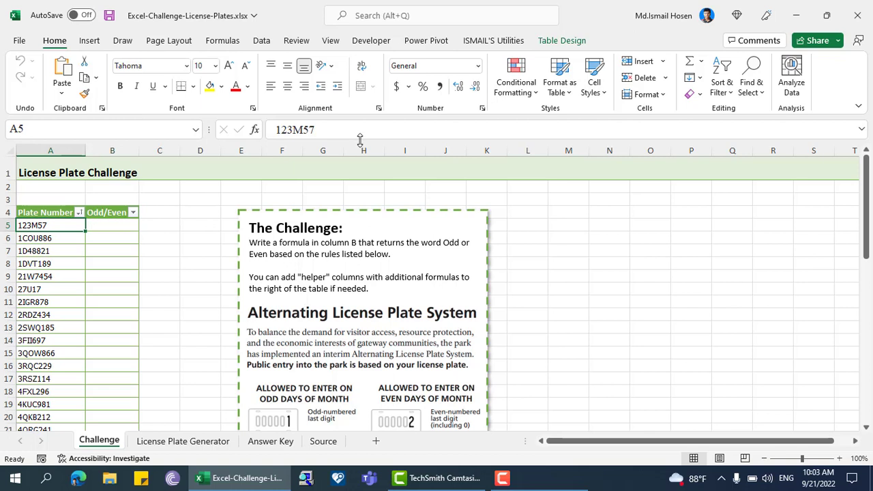
left_click_drag(318, 130, 275, 130)
key("ctrl+c")
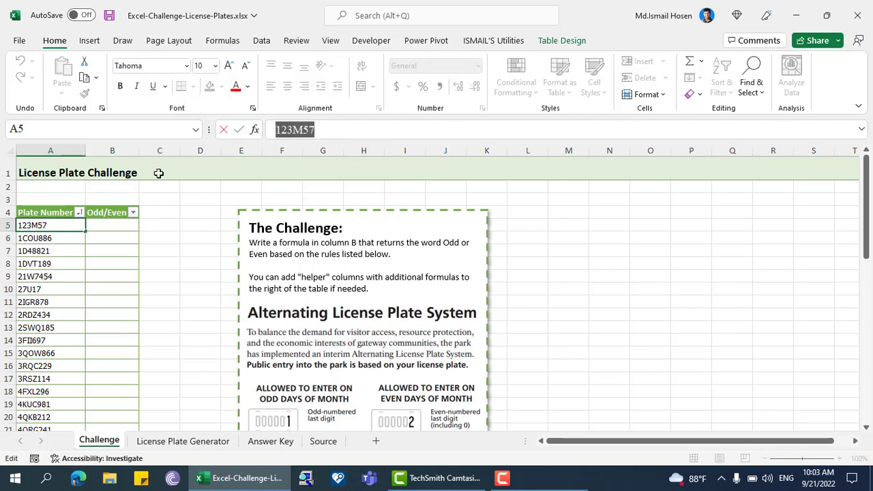
left_click(561, 225)
key("ctrl+v")
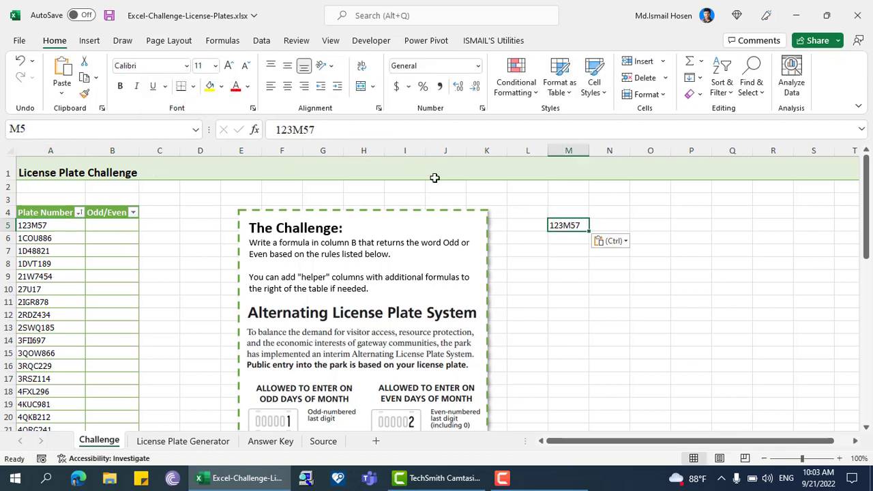
Step: Enter the header PlateNumber in M4 and autofit column M to its contents
left_click(614, 224)
left_click(572, 210)
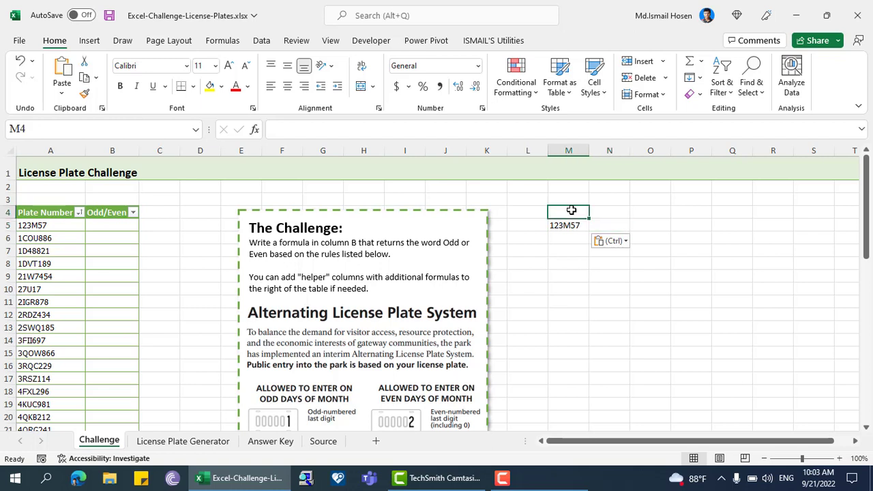
type("I")
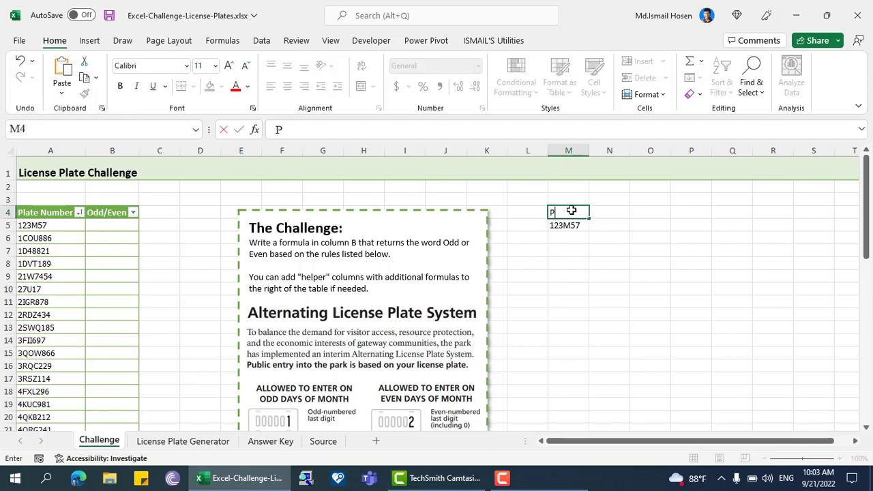
type("lateNumber")
key("Tab")
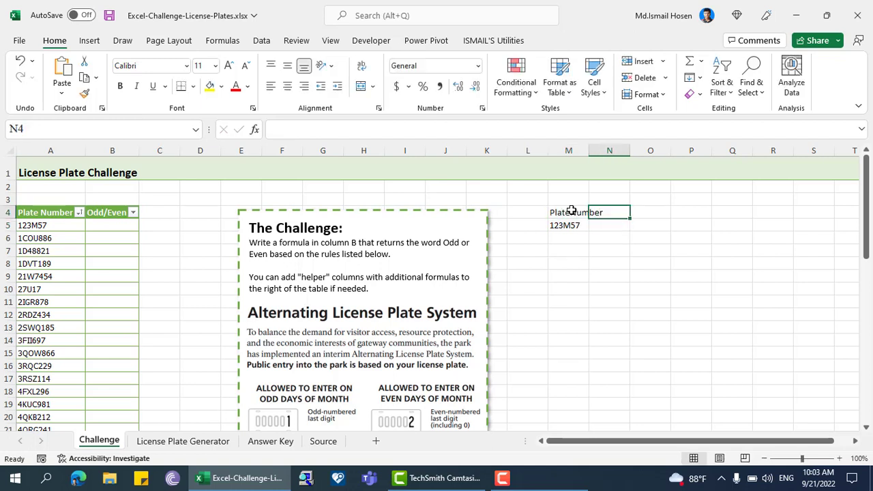
double_click(589, 150)
Step: Split the plate number into single characters in N5 with =MID(M5,SEQUENCE(LEN(M5)),1)
left_click(616, 223)
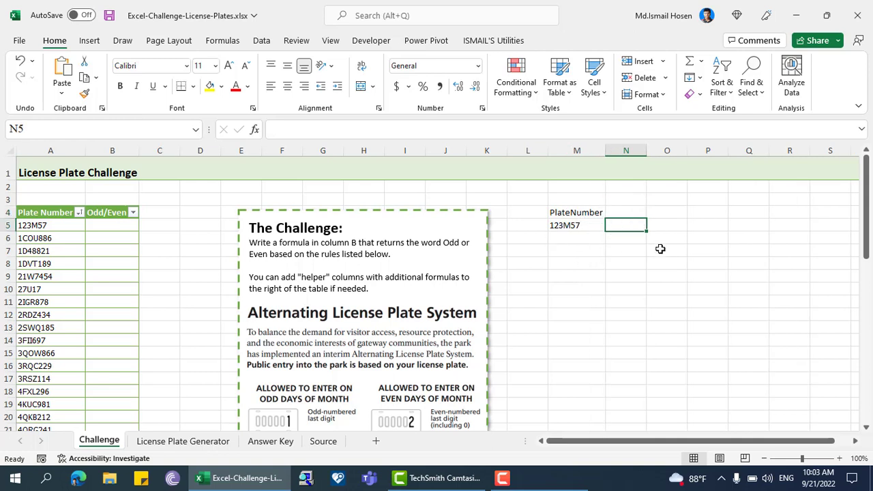
type("=mid")
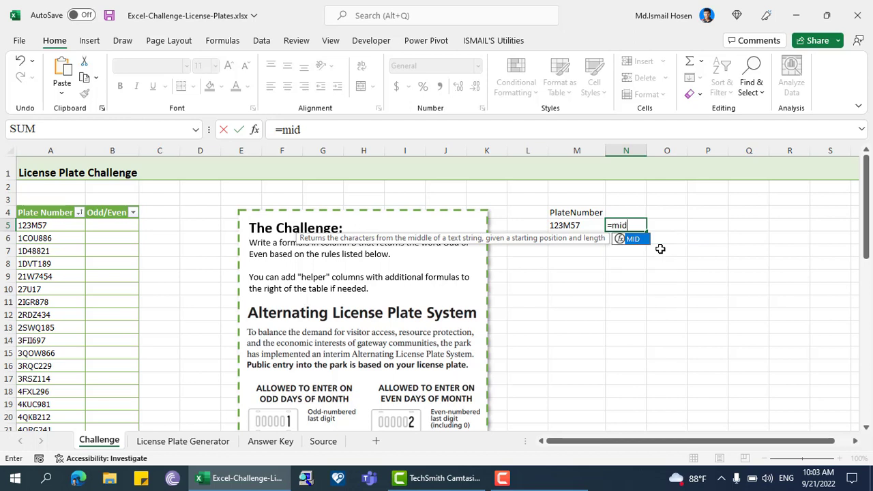
key("Tab")
key("Left")
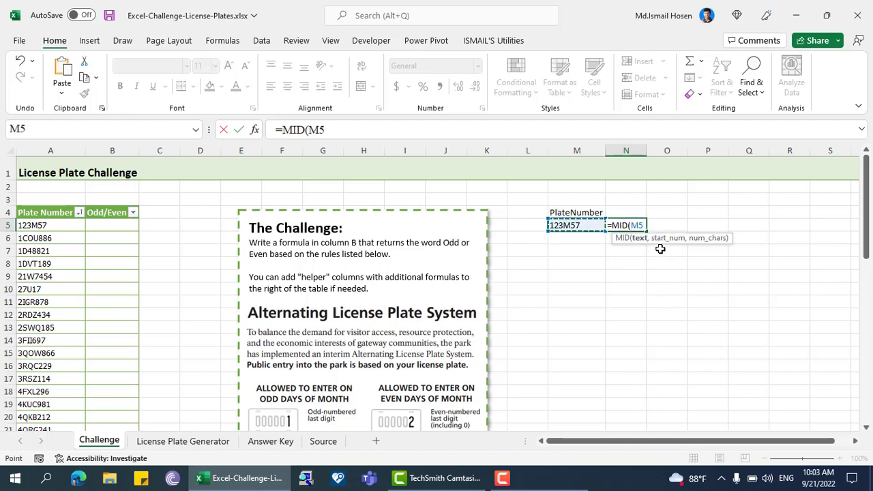
type(",")
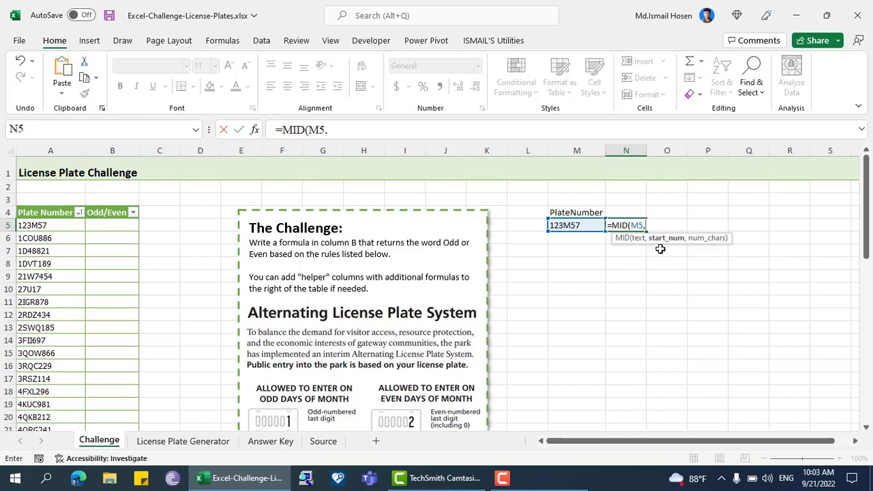
type("seq")
key("Tab")
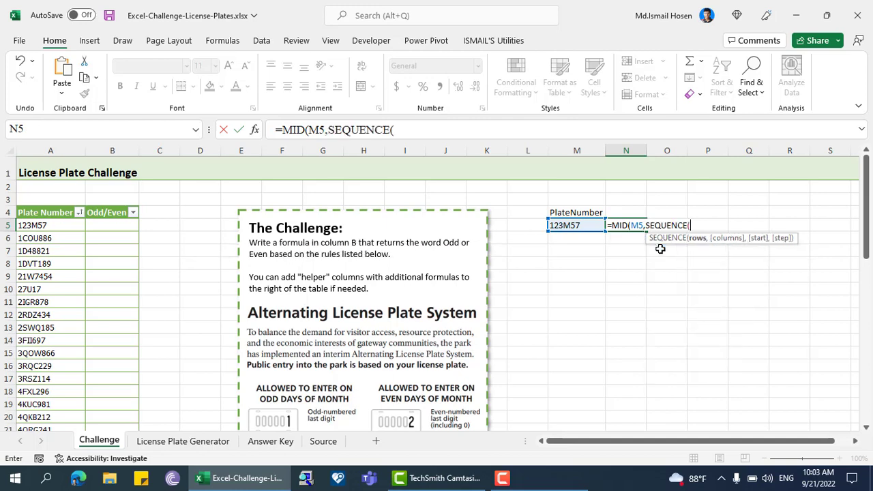
type("len")
key("Tab")
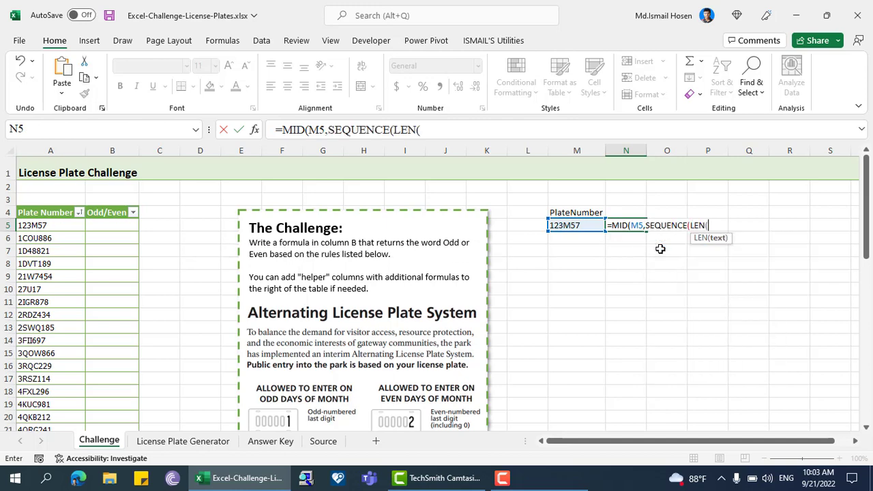
key("Left")
key("Left")
key("Right")
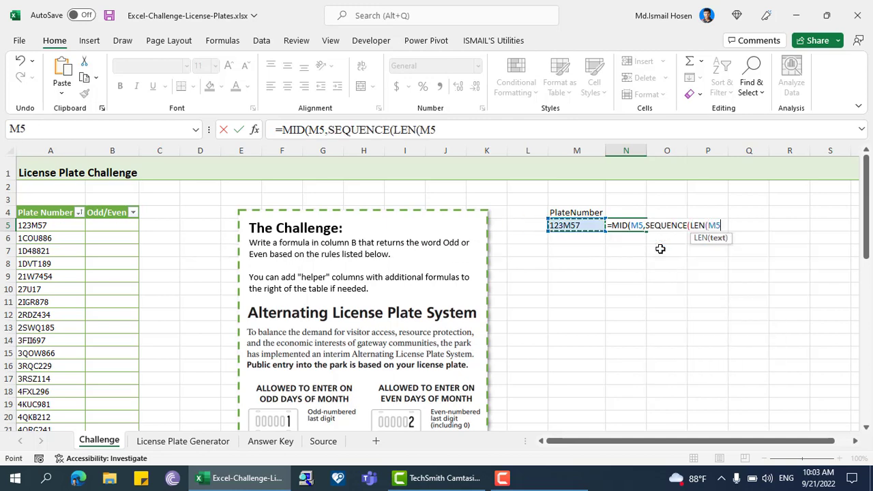
type(")),")
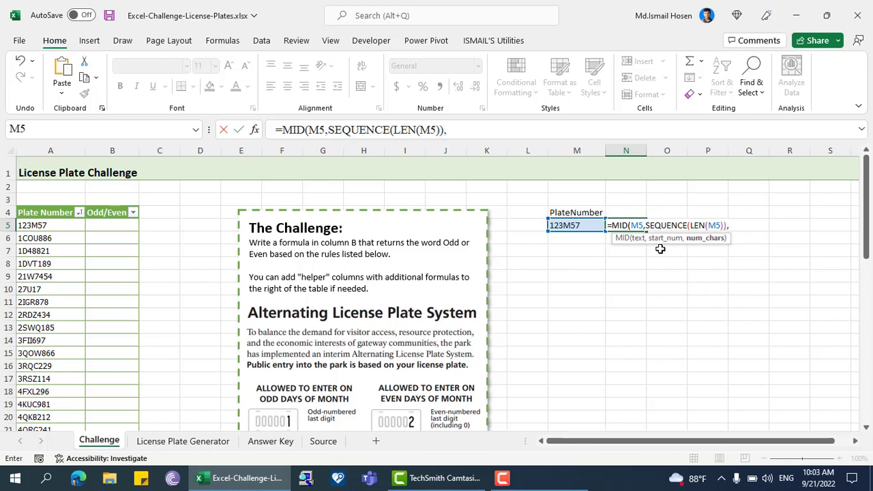
type("1)")
key("Return")
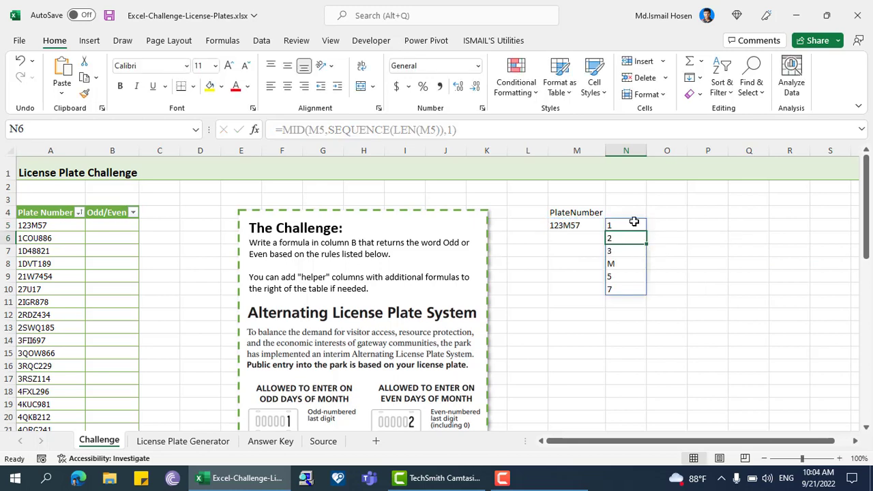
Step: Enter the header ToChars in N4 above the split characters
left_click(634, 222)
left_click(565, 226)
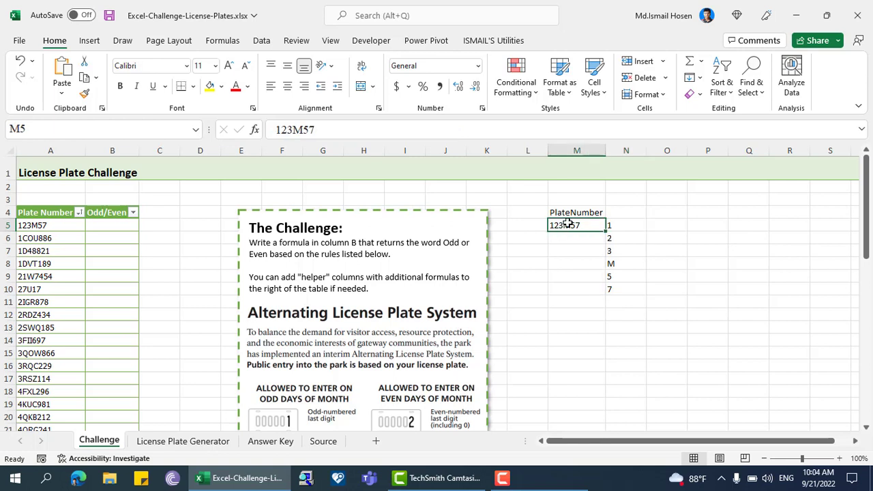
left_click(615, 224)
left_click(611, 208)
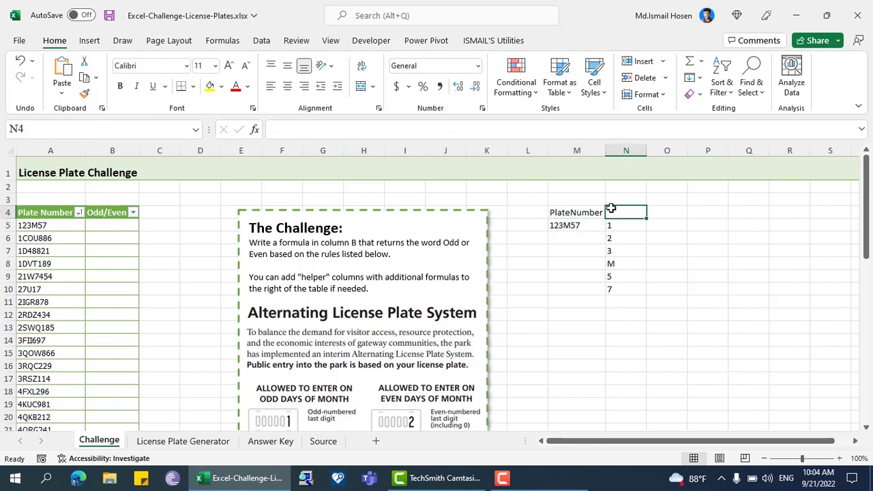
type("ToCha")
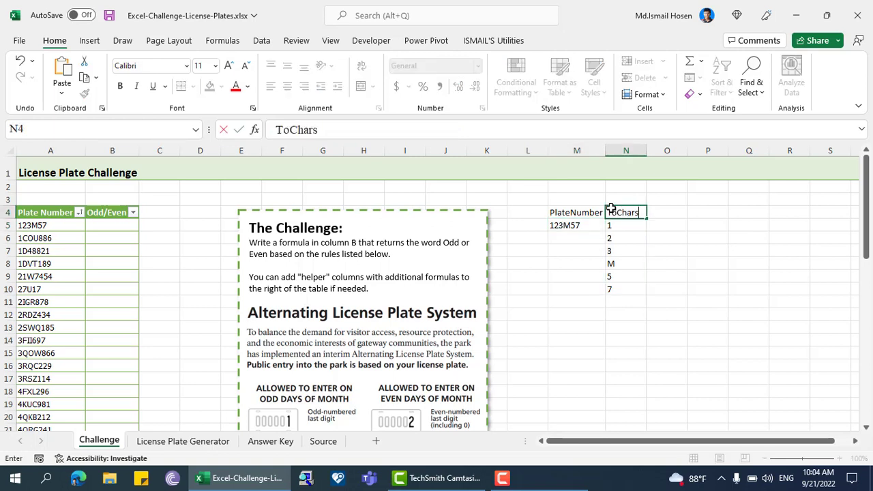
type("rs")
key("Return")
key("Up")
key("Right")
key("Down")
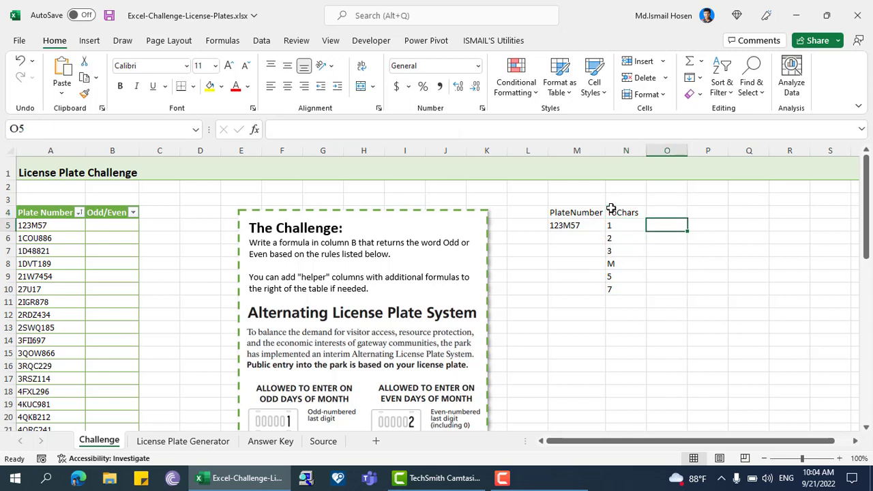
key("Left")
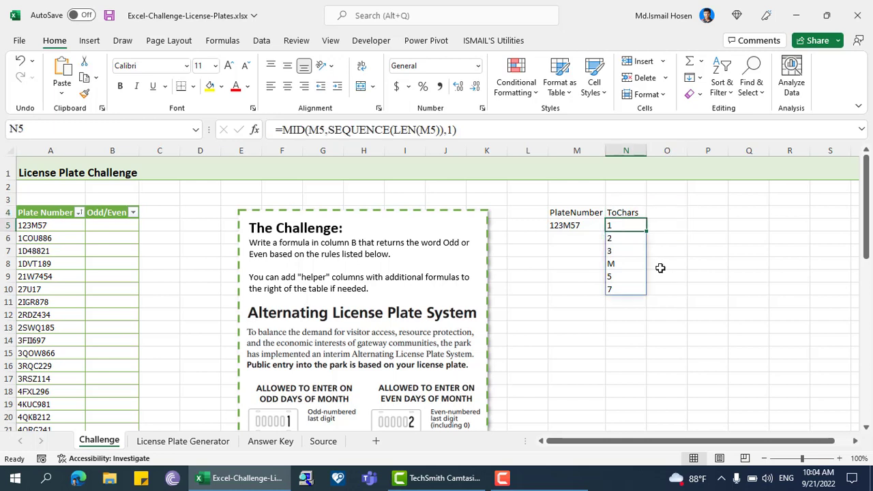
Step: Enter the header Last Digit in O4
left_click(659, 210)
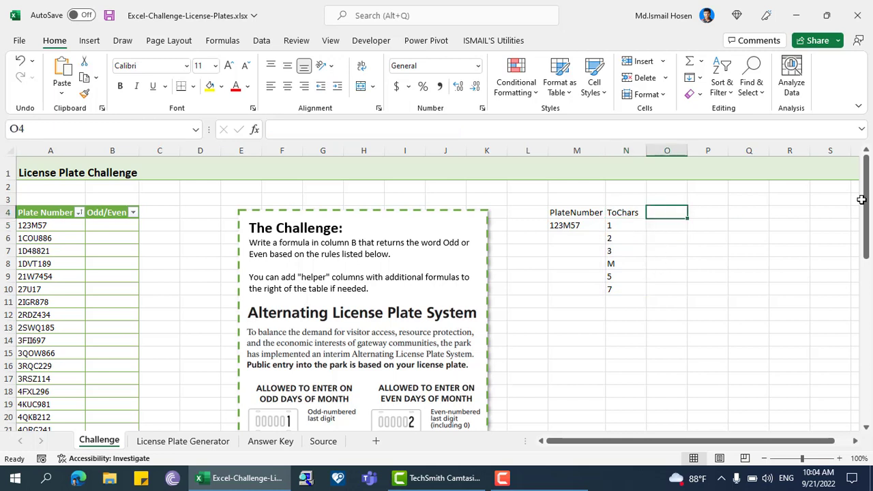
type("Last")
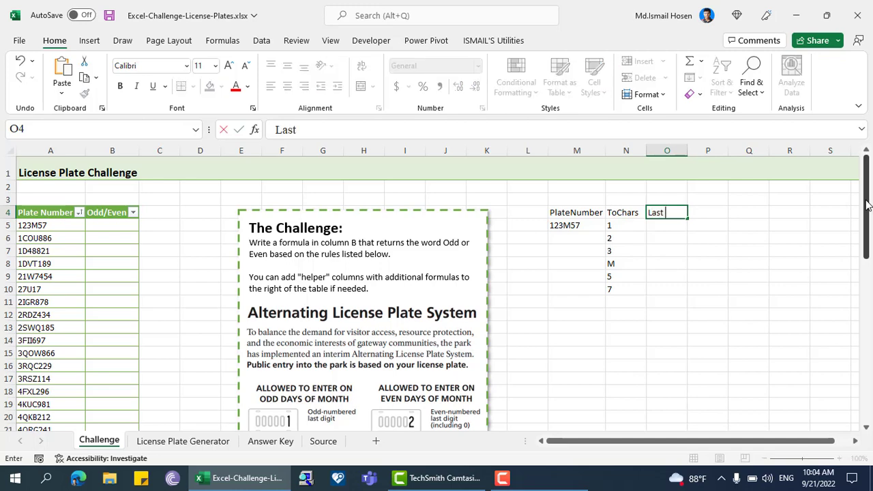
type(" Digit")
key("Return")
Step: Begin a REDUCE formula in O5 with an empty-string initial value, array N5#, and a LAMBDA with parameters FinalValue and CurrentChar
type("=")
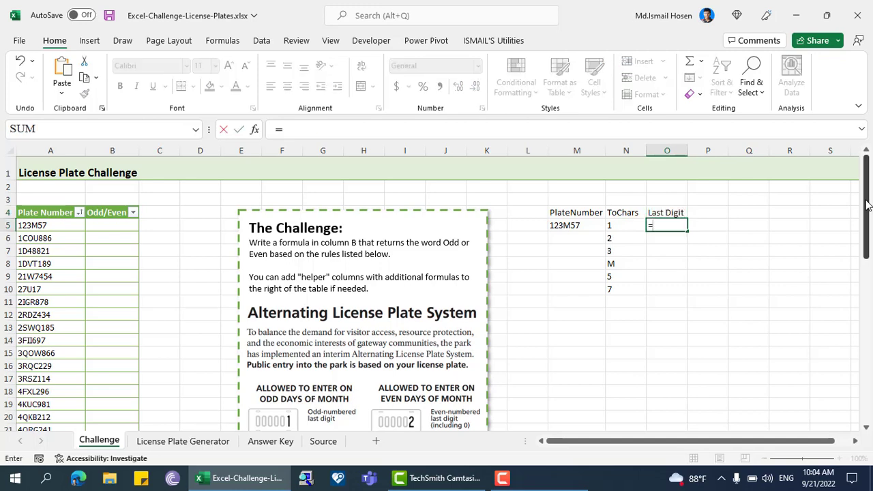
type("redu")
key("Tab")
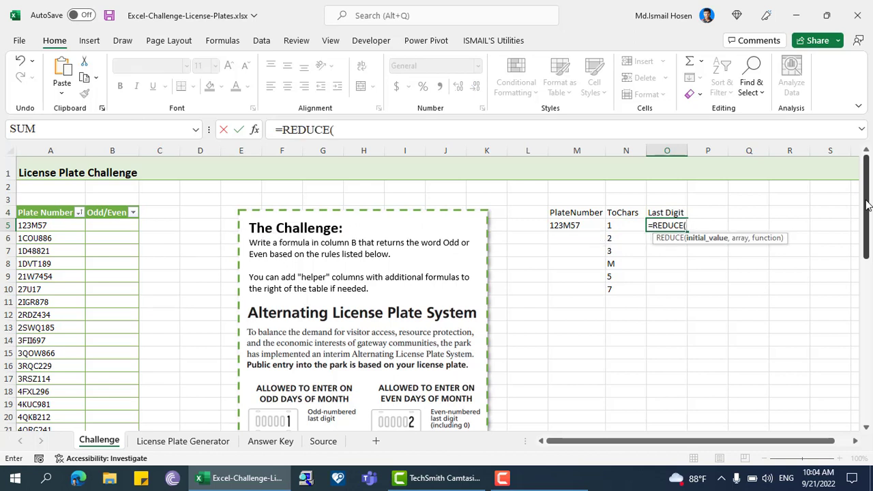
type("\"\",")
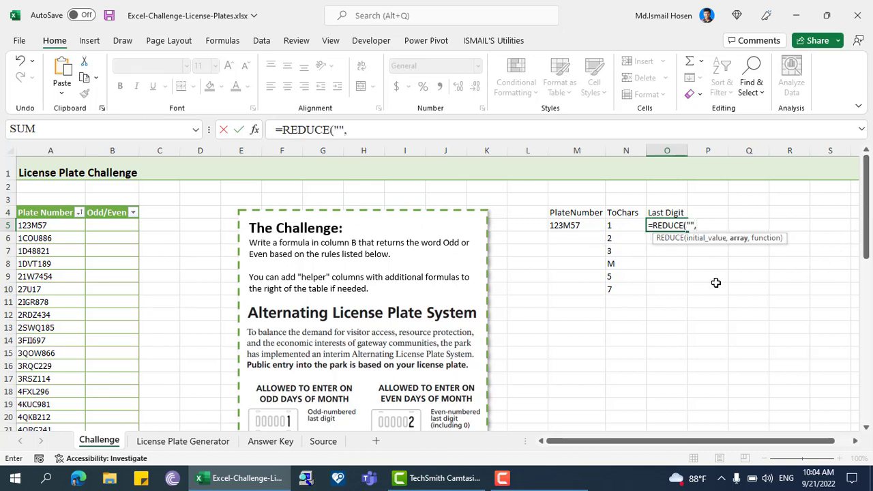
left_click(614, 222)
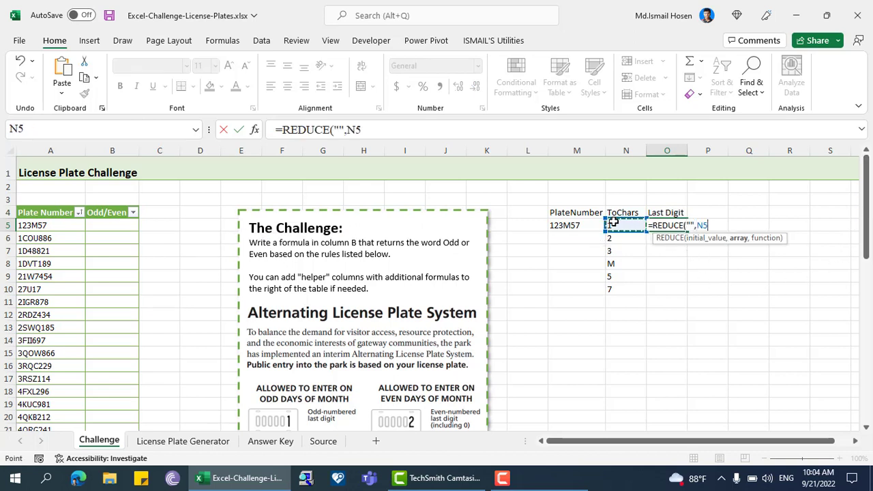
type("#,LAMBDA(")
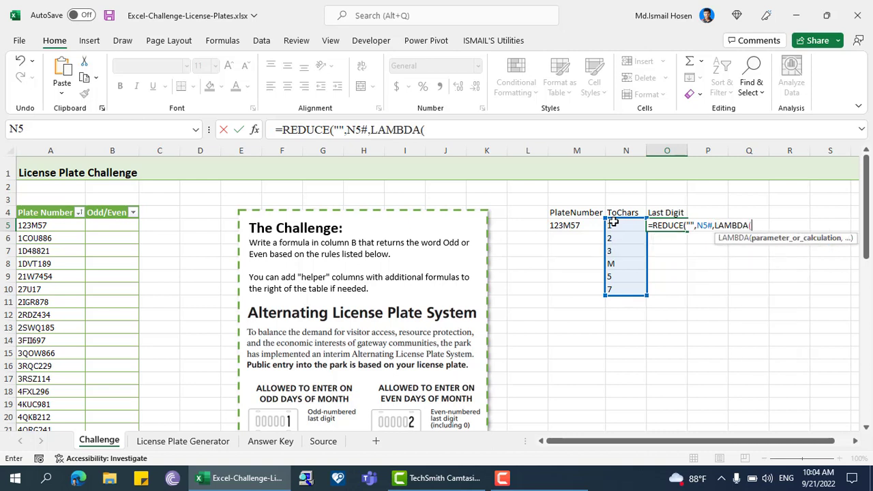
type("FinalValue,")
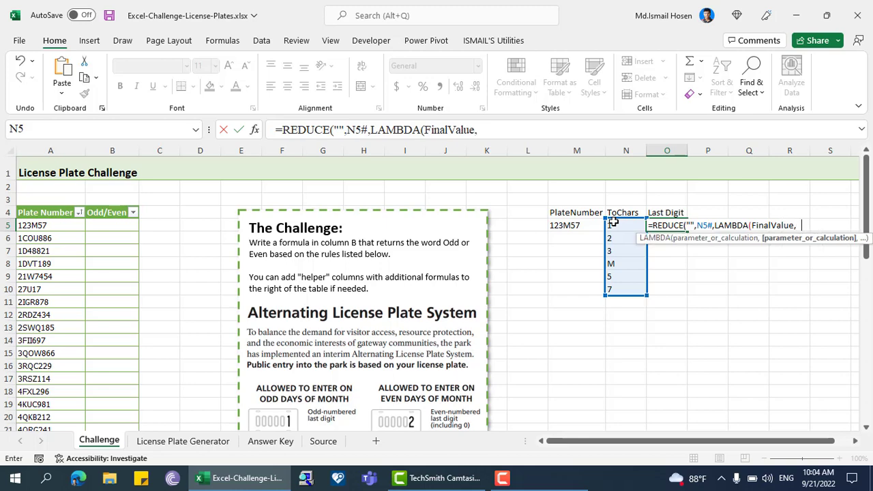
type("CurrentChar,")
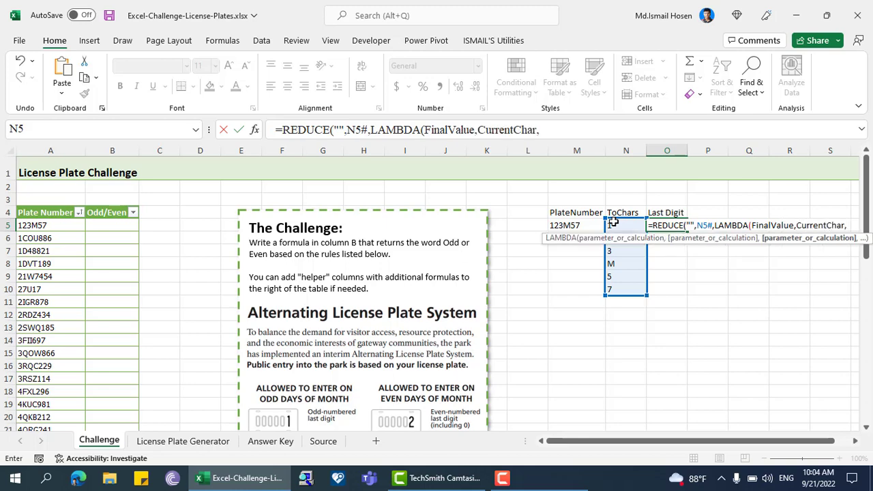
type("if(isnum")
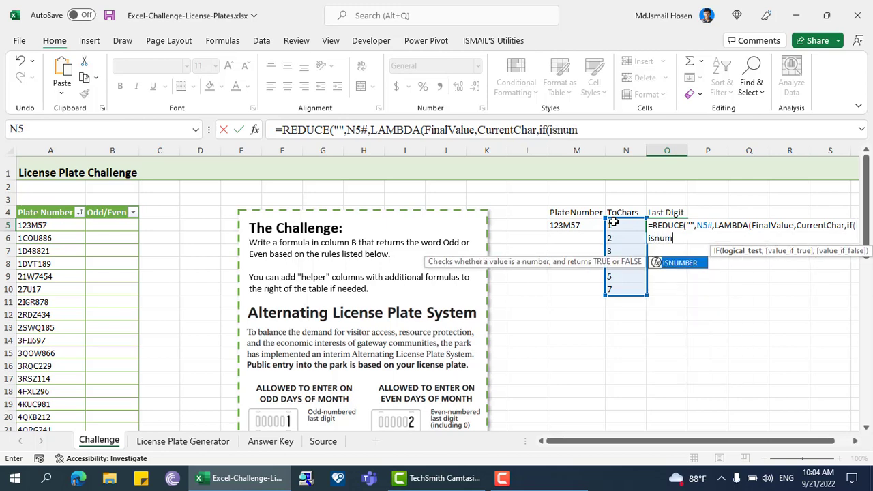
Step: Add an IF to the LAMBDA with the logical test ISNUMBER(VALUE(CurrentChar))
key("Tab")
type("valu")
key("Tab")
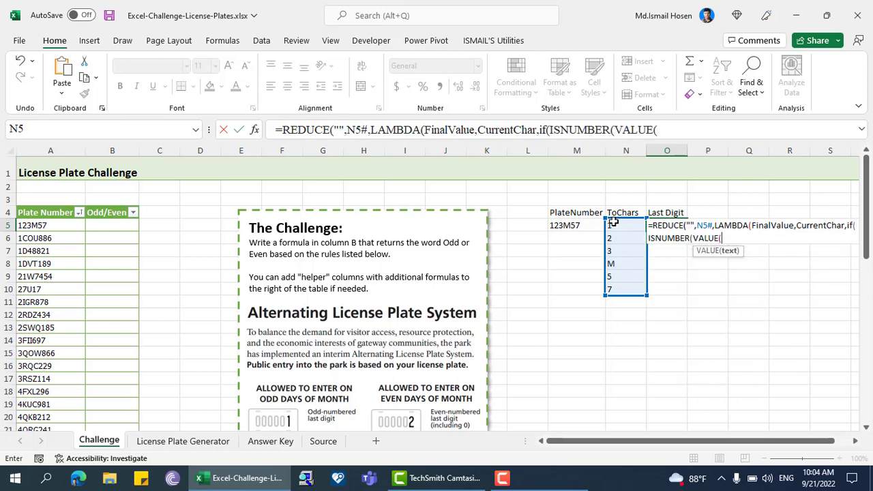
type("cur")
key("Tab")
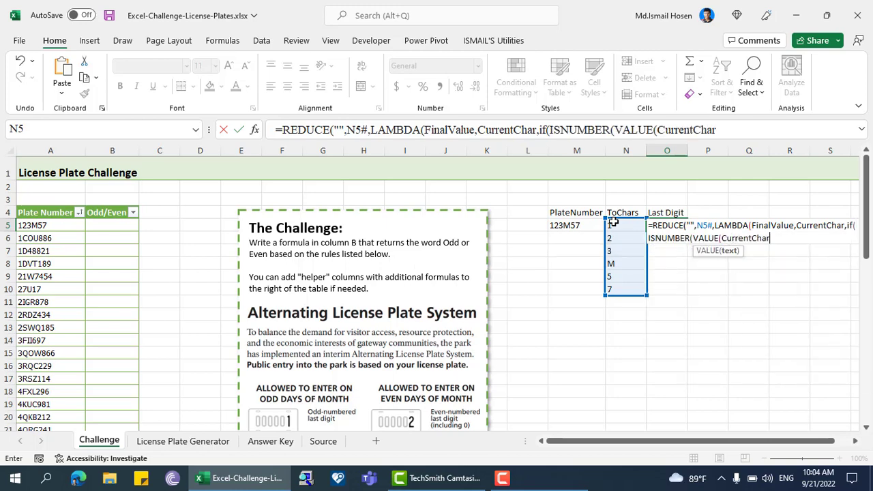
type(")")
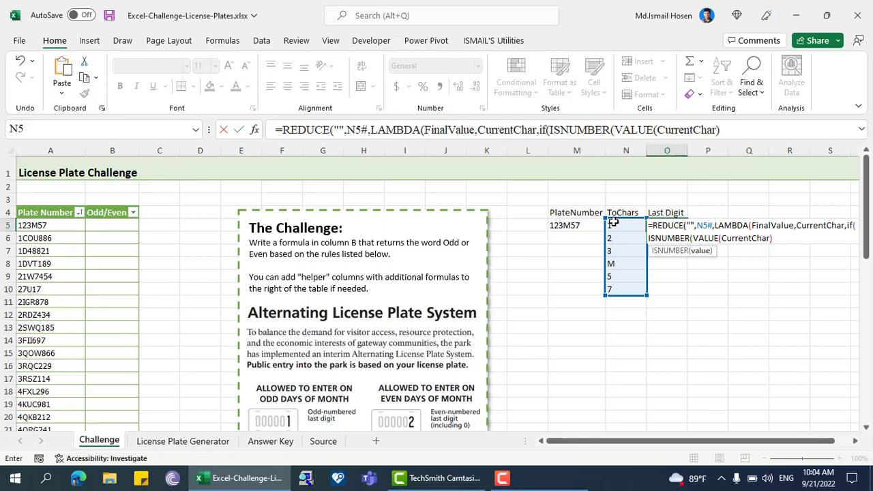
type("),")
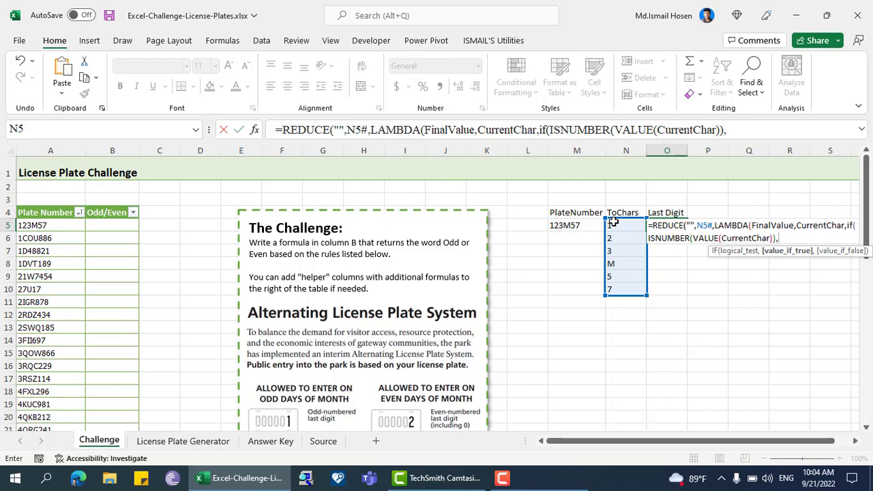
Step: Complete the O5 formula so the IF returns CurrentChar when the test is true and FinalValue otherwise
type("CurrentChar,")
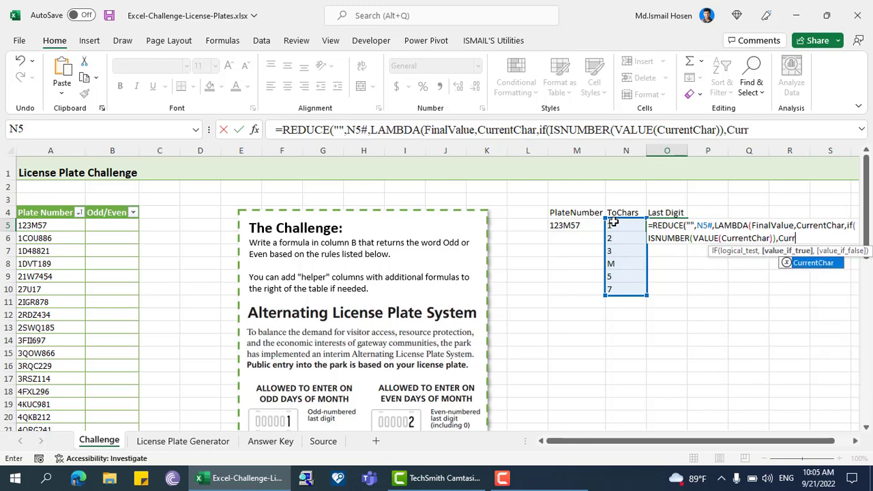
type("final")
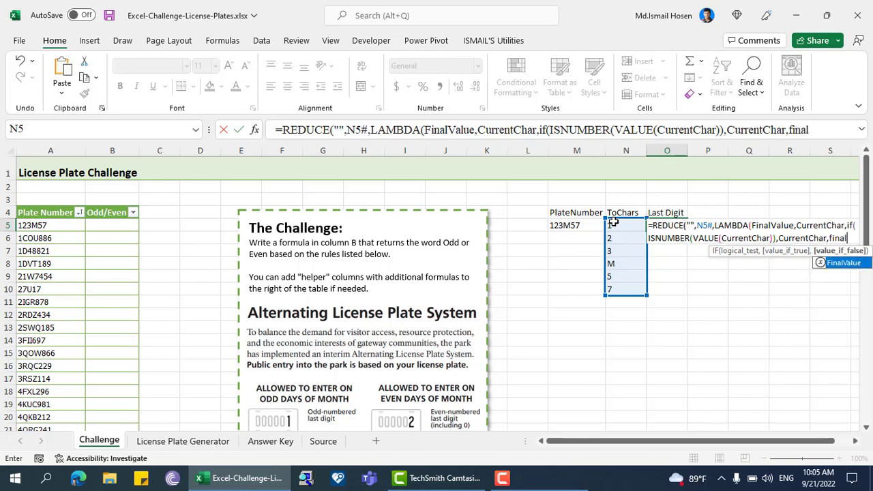
key("Tab")
type(")")
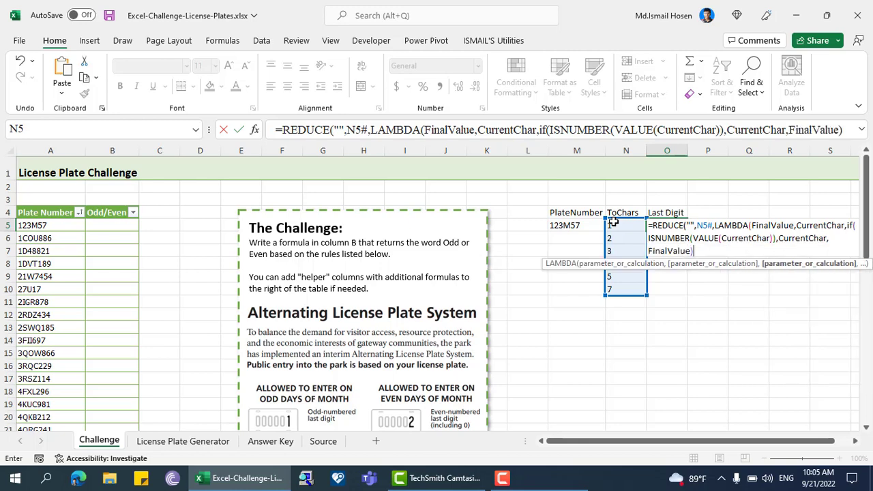
type(")")
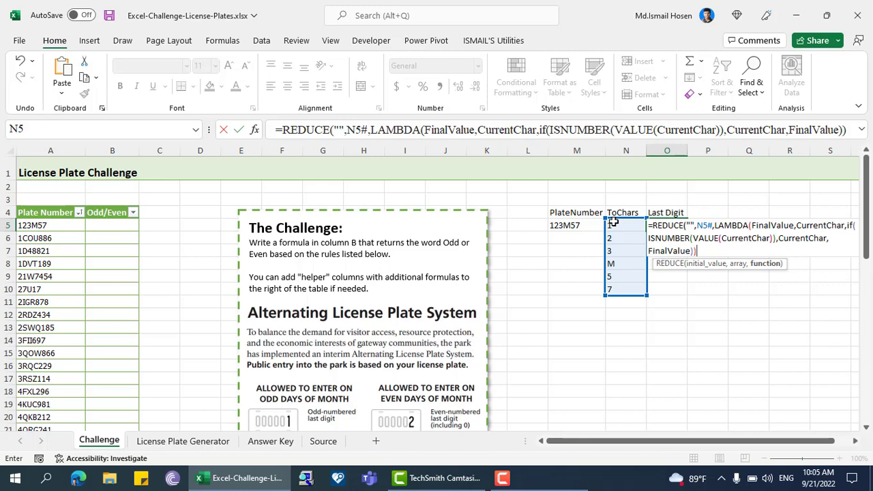
type(")")
key("Return")
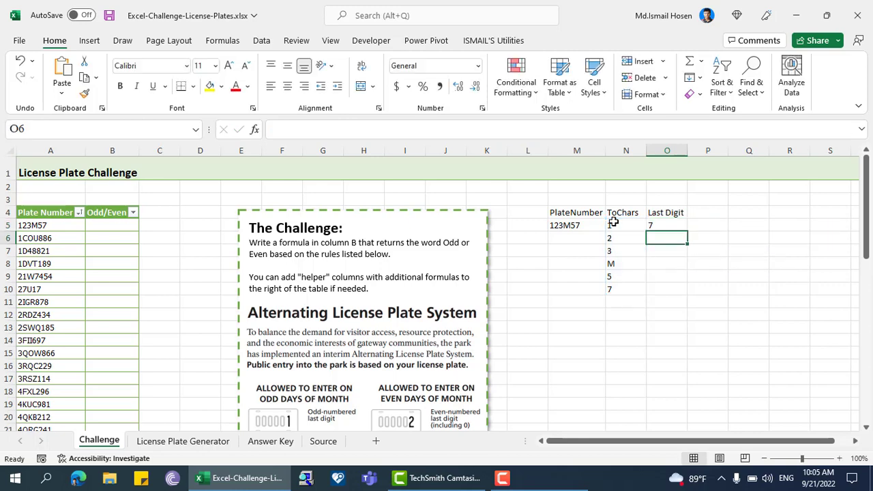
Step: Compare the Last Digit result in O5 with the plate number, its split characters and the challenge's sample plates
left_click(668, 226)
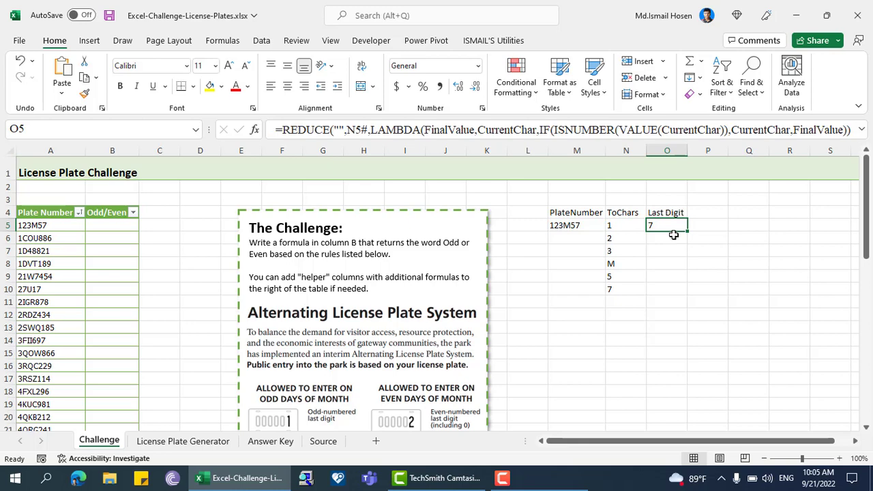
left_click(555, 226)
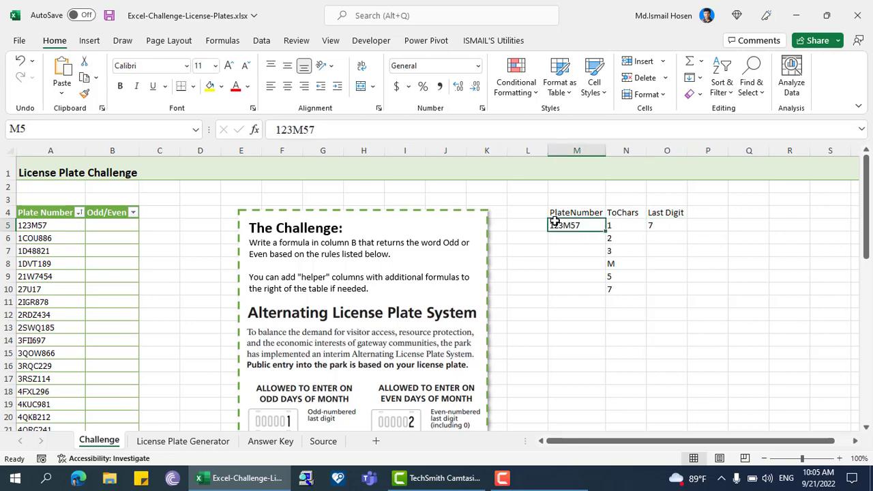
left_click(614, 285)
left_click(659, 223)
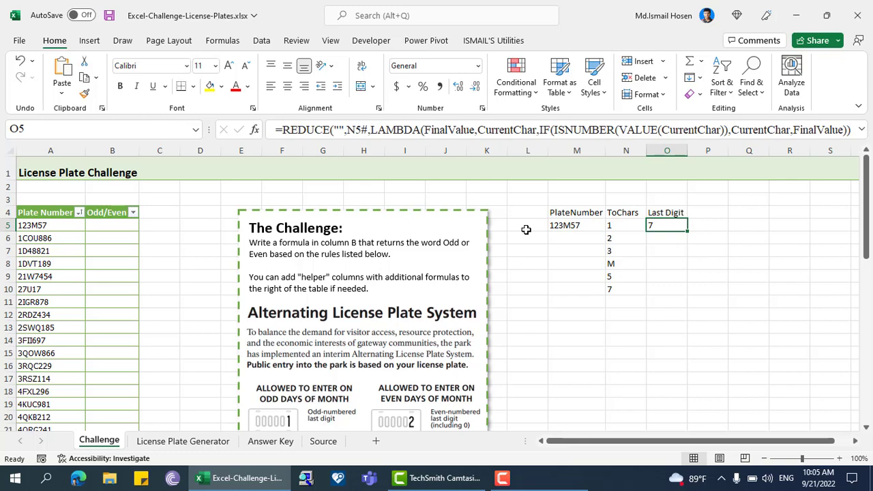
left_click(565, 228)
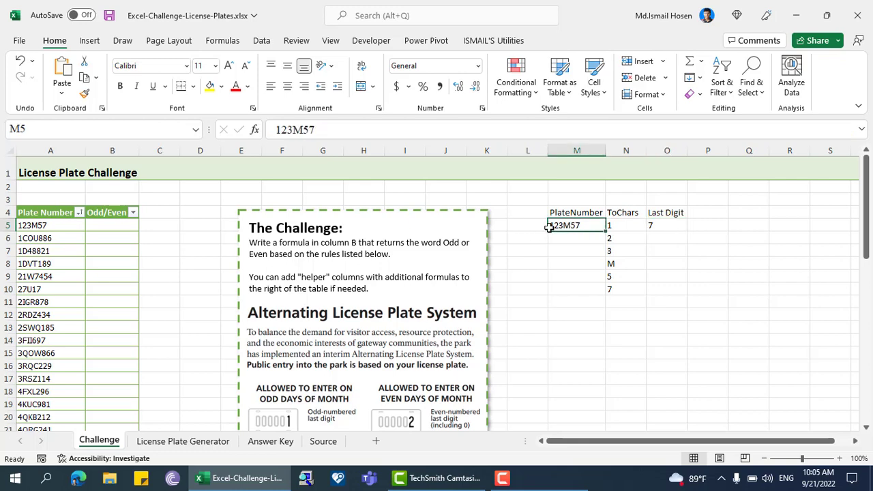
left_click(53, 287)
scroll(205, 327, "down", 2)
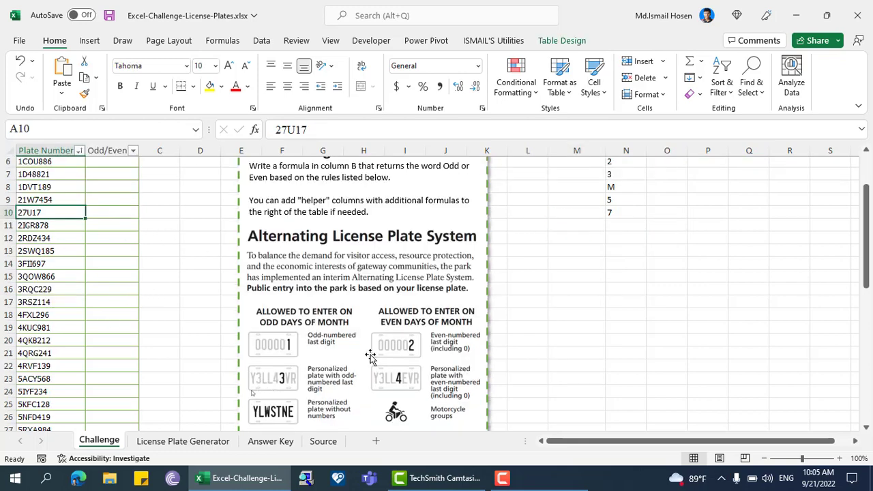
scroll(543, 292, "up", 2)
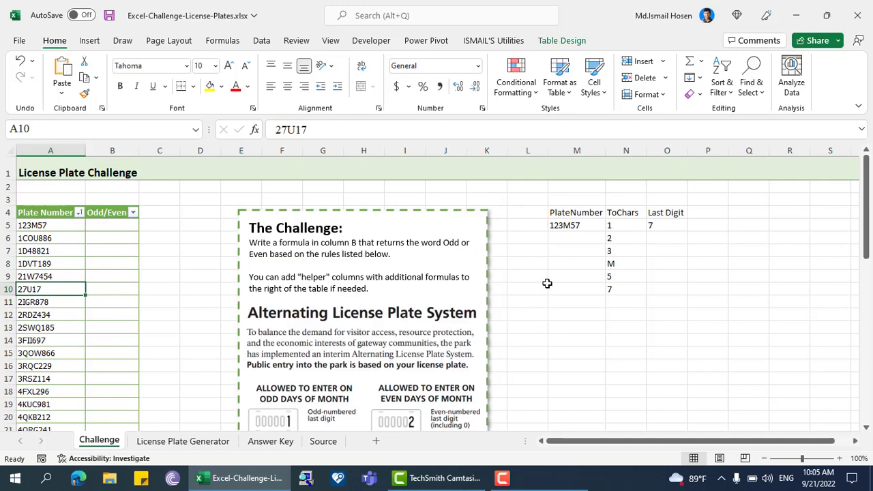
Step: Test the helper formulas by setting the plate number in M5 to Y3LL43VR, and check the Last Digit result
left_click(572, 225)
type("Y3LL4")
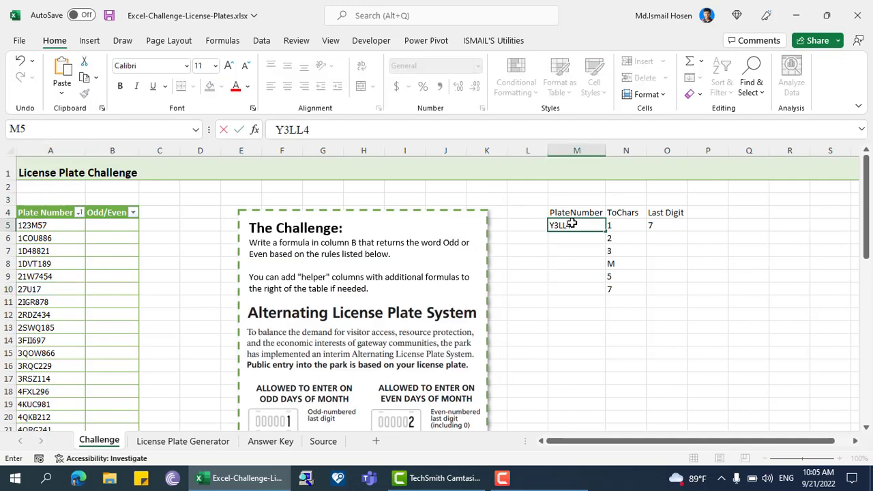
scroll(469, 268, "down", 2)
type("3VR")
key("Return")
scroll(614, 259, "up", 2)
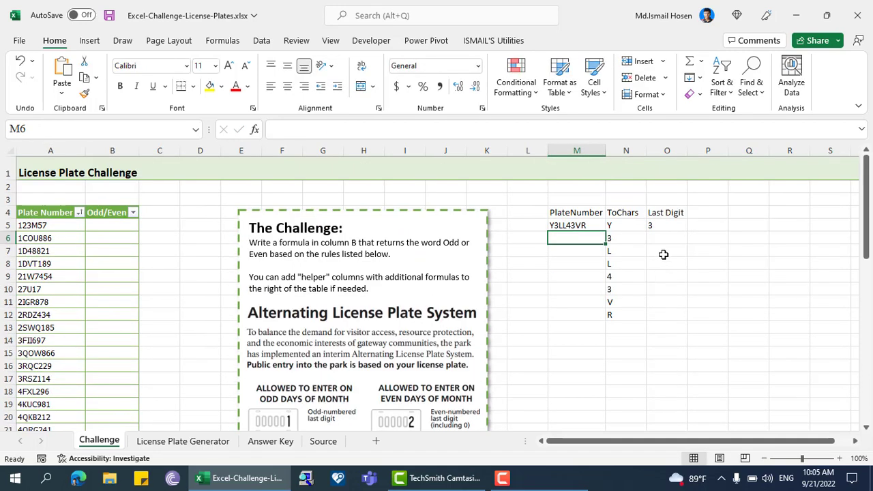
left_click(656, 225)
left_click(560, 228)
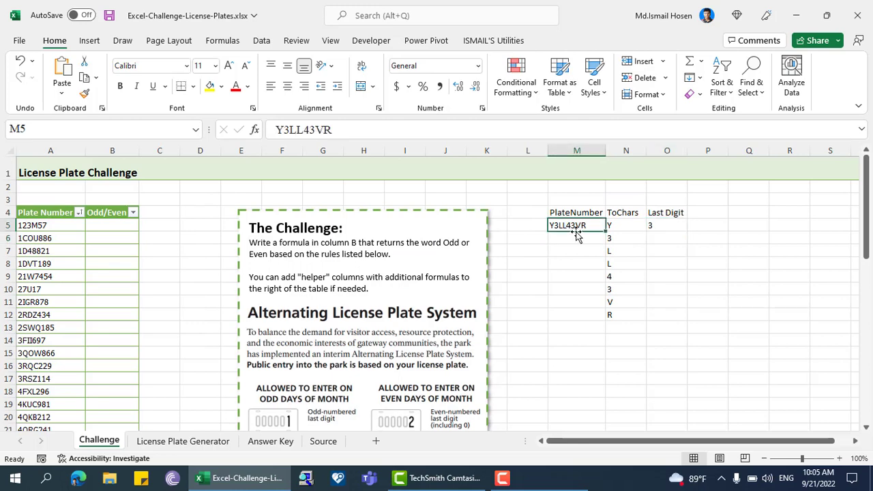
Step: Test a plate without digits by setting the plate number in M5 to RUSS, and check the Last Digit cell
scroll(251, 353, "down", 3)
scroll(251, 354, "down", 8)
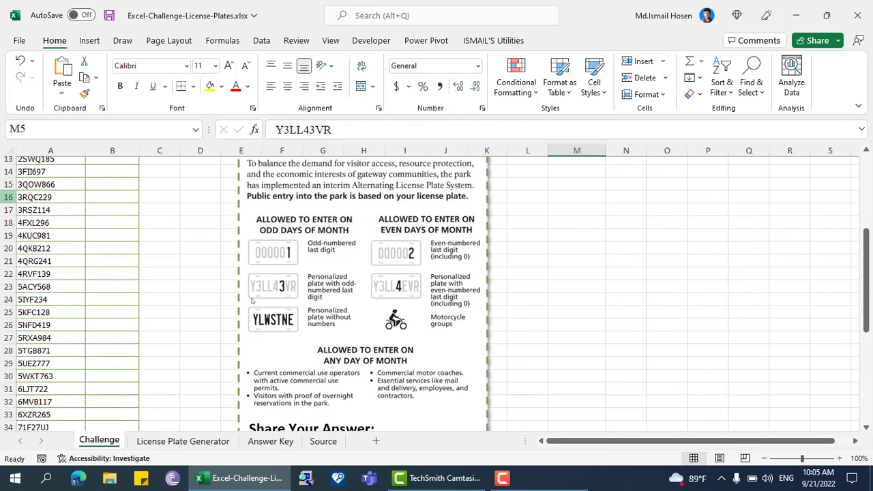
scroll(461, 379, "up", 11)
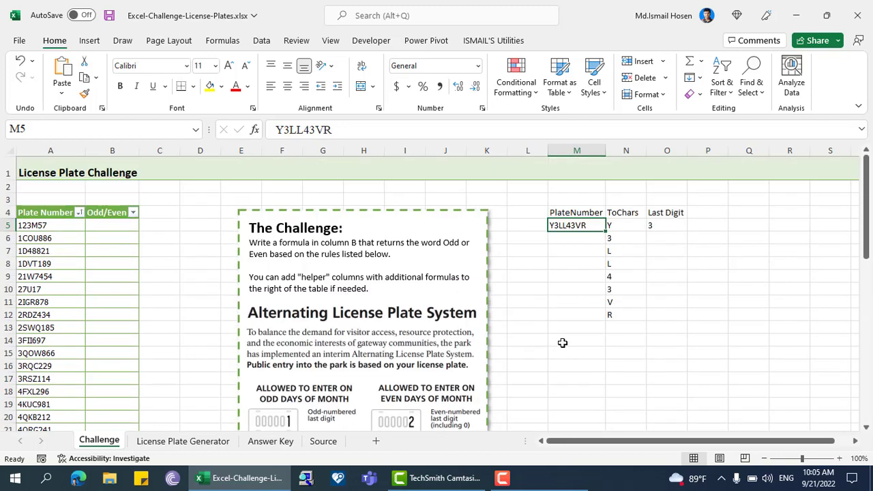
type("r")
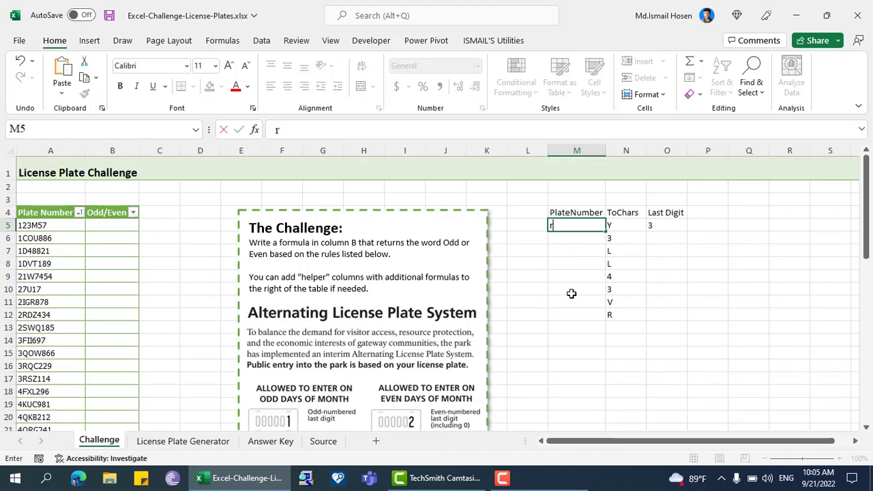
type("uSS")
key("Tab")
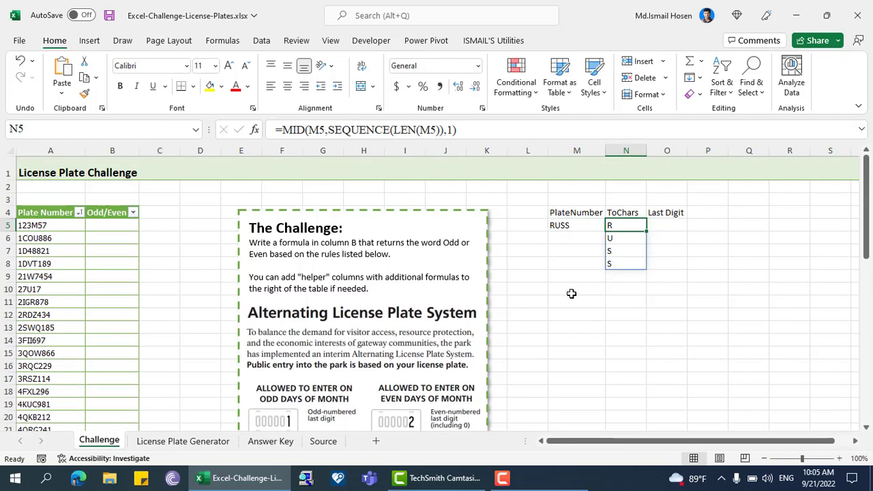
left_click(673, 225)
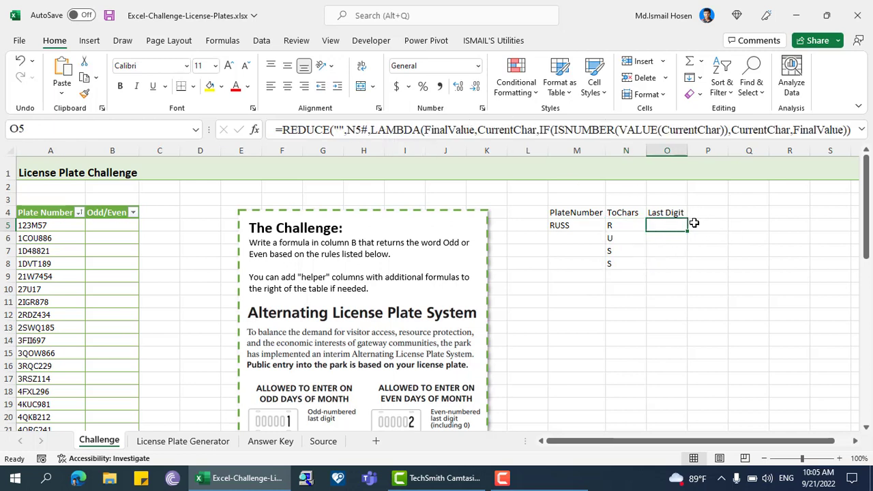
Step: Autofit column O to its contents and enter the header Result in P4
double_click(688, 152)
left_click(717, 225)
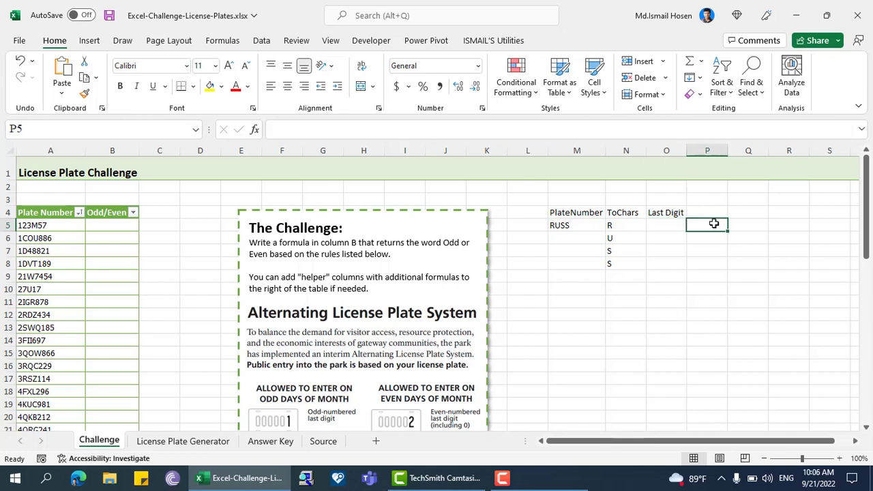
left_click(696, 212)
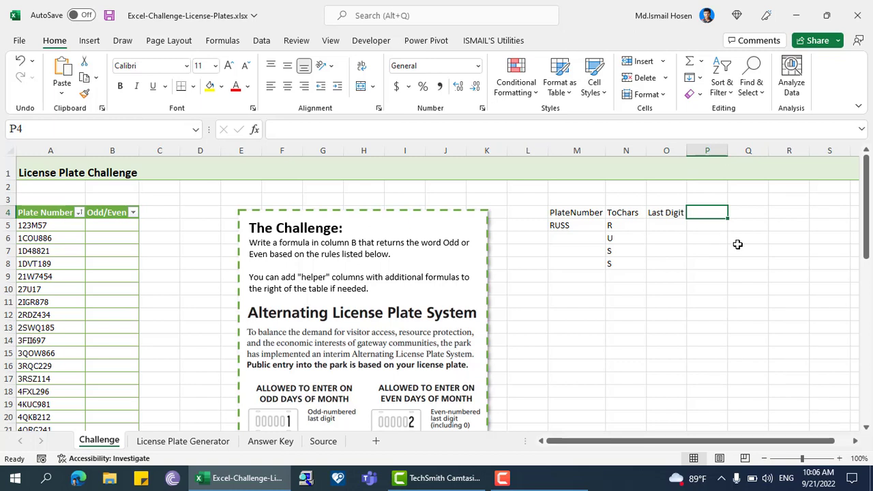
type("rE")
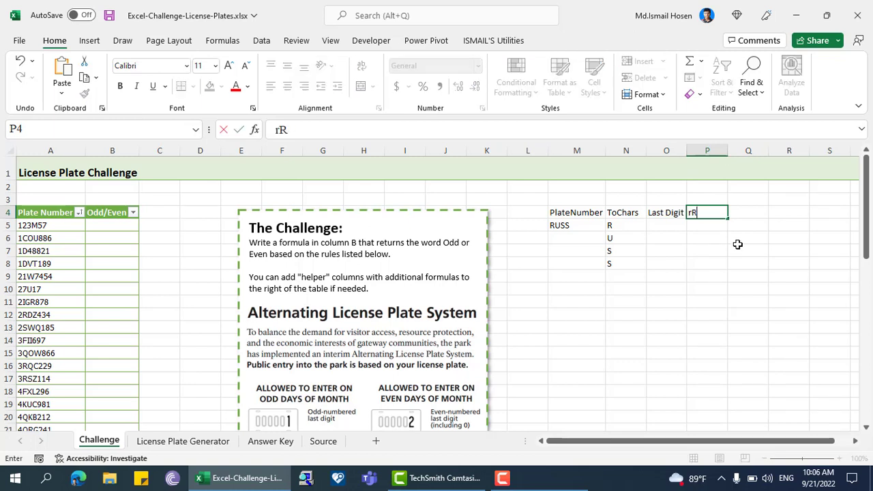
type("sult")
key("Return")
Step: Start an IF formula in P5 with an OR test whose first condition is O5=""
type("=")
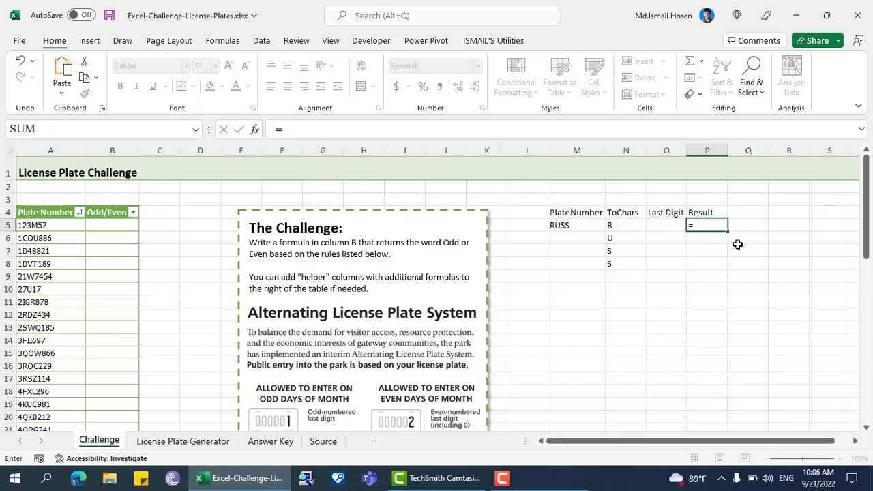
type("if(or")
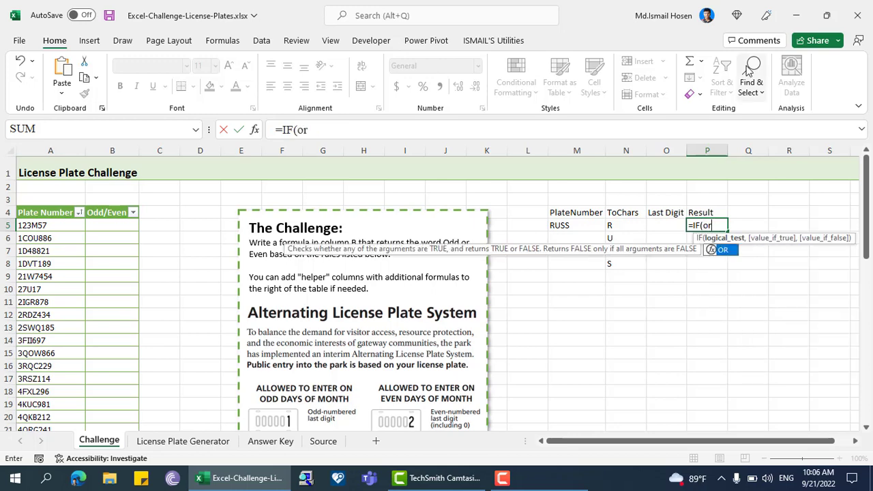
key("Tab")
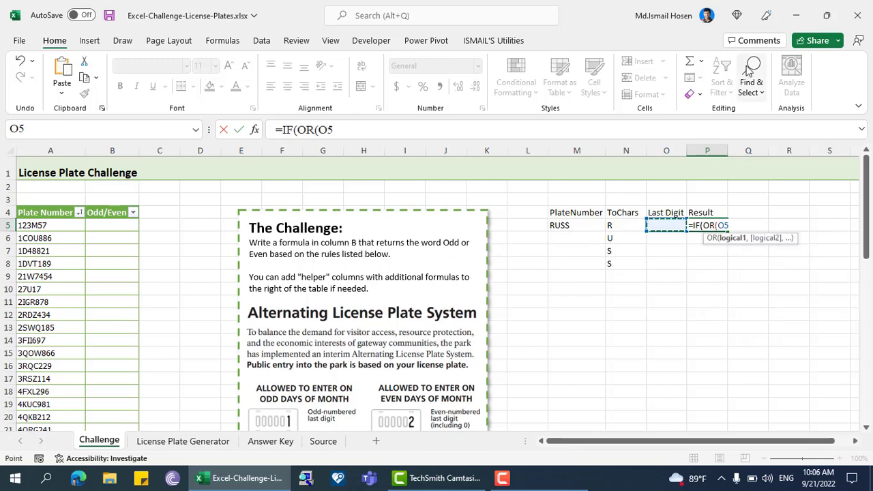
type("=\"\"")
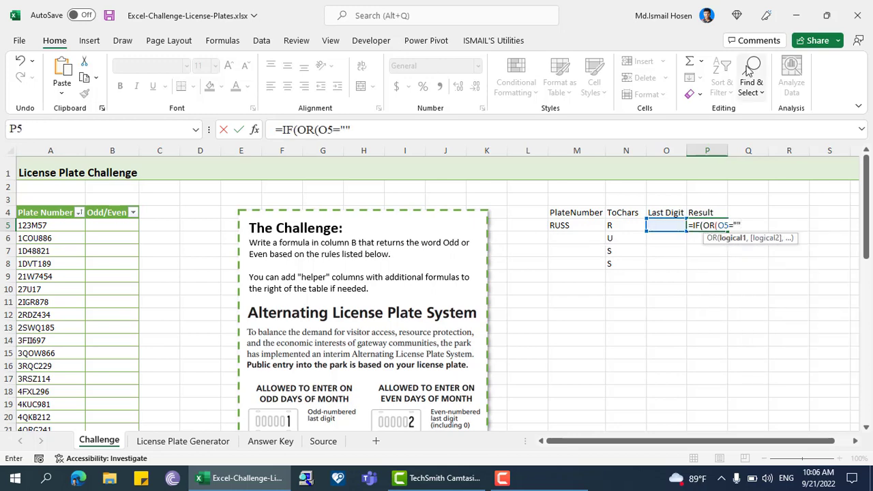
type(",")
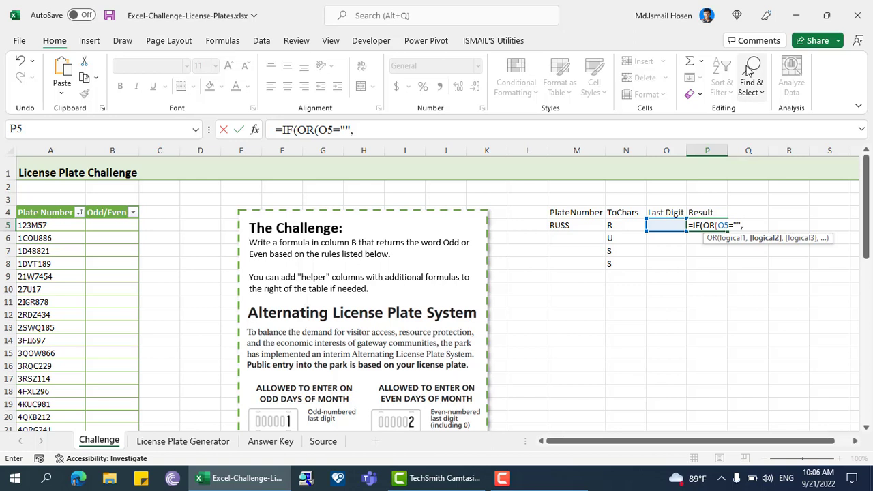
type("IFER")
Step: Add IFERROR(ISODD(O5),TRUE) as the second OR condition in the P5 formula and close the logical test
key("Tab")
key("Left")
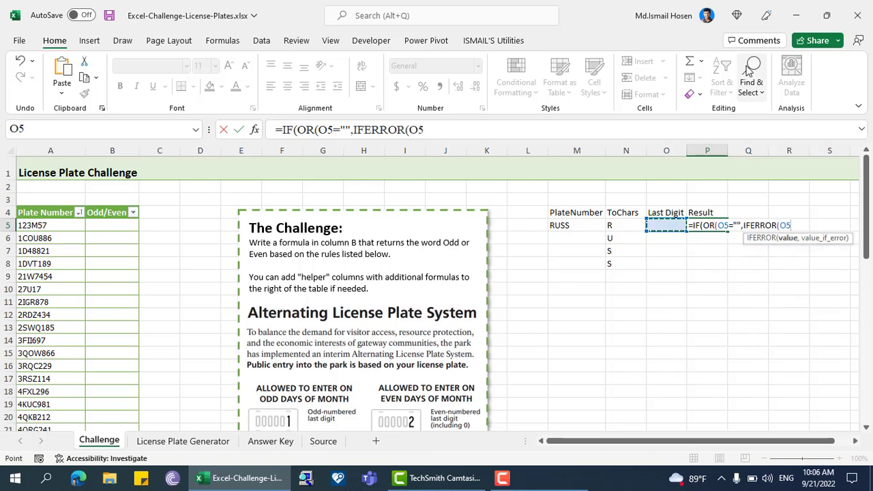
key("BackSpace")
key("BackSpace")
type("ISODD(")
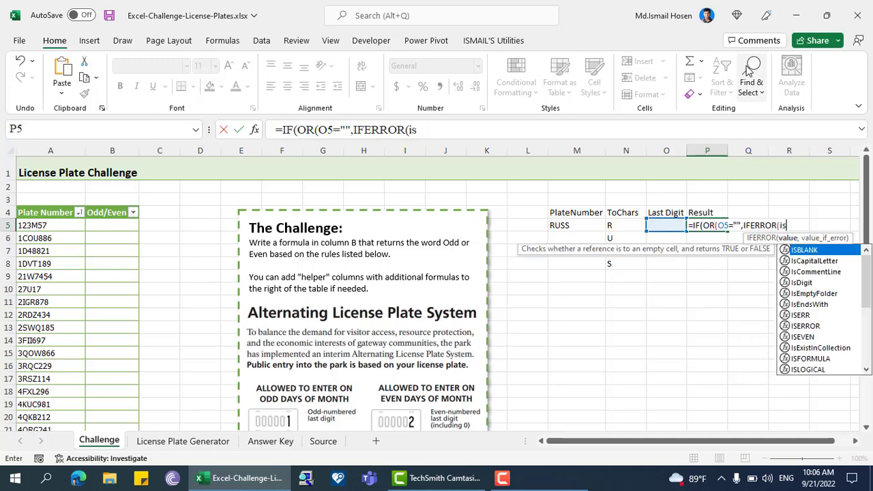
key("Left")
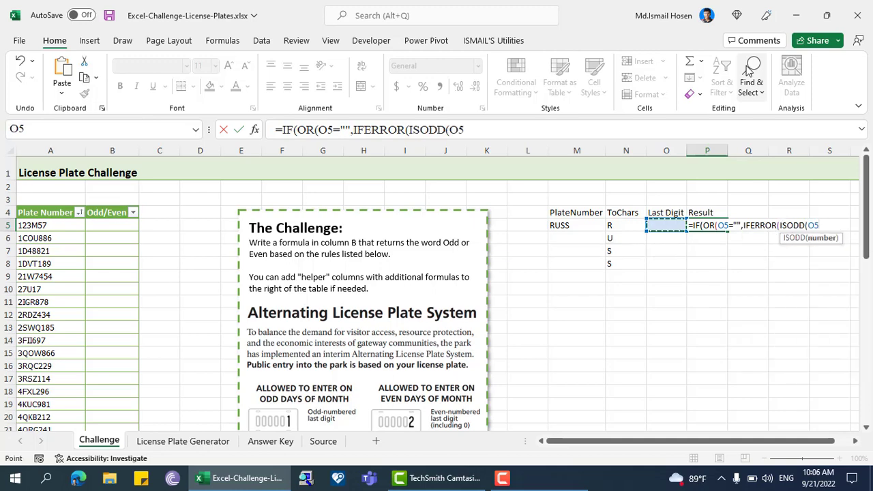
type("),TRUE")
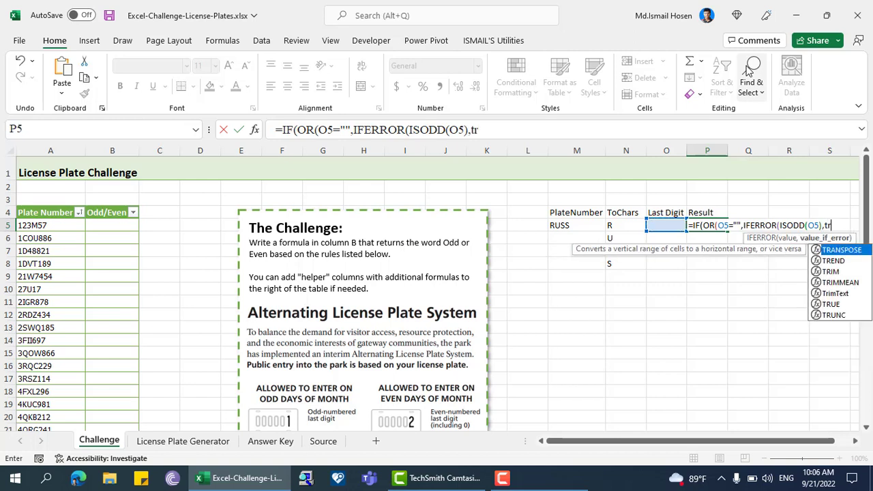
type(")),")
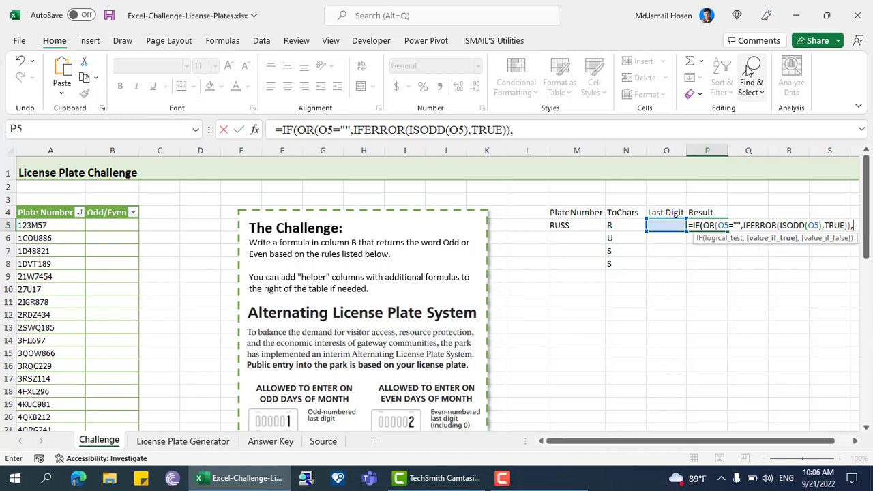
type("\"Odd\"")
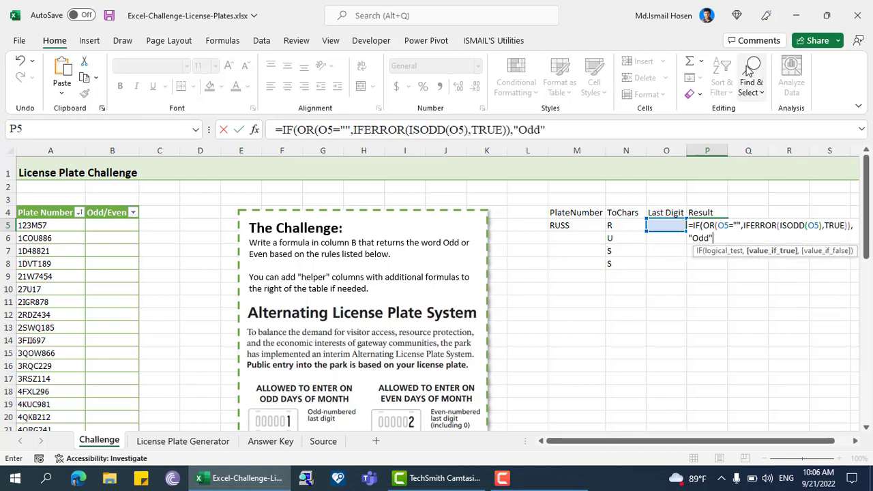
type(", ")
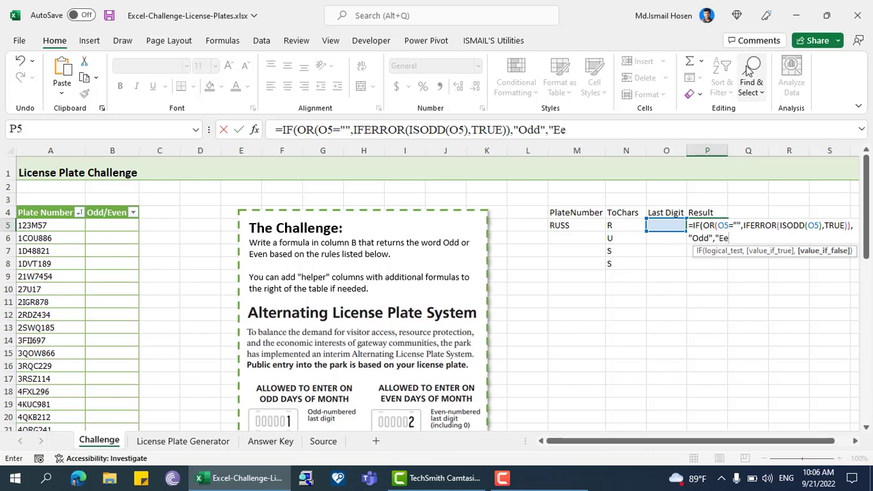
type("Even\")")
Step: Complete the P5 formula so it returns "Odd" when the test is true and "Even" otherwise
key("Return")
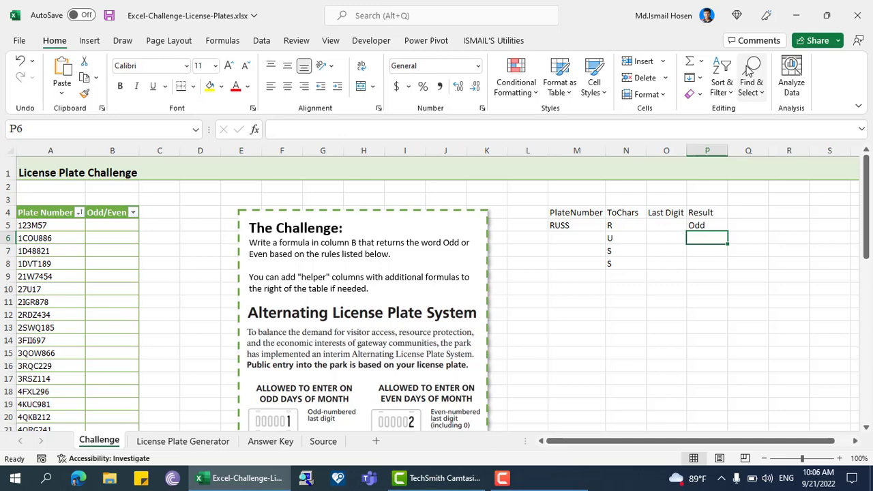
Step: Review the challenge's plate rules and try the P5 formula without IFERROR, using only ISODD(O5) as the second condition
key("Up")
scroll(449, 327, "down", 4)
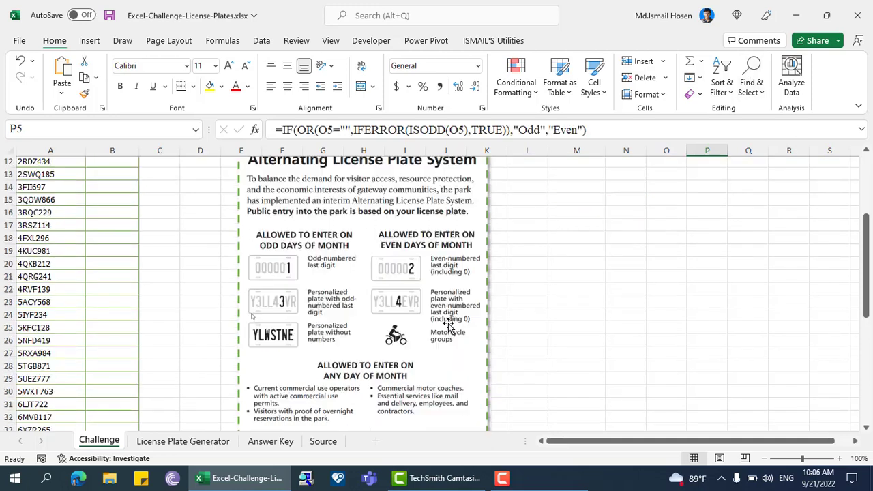
scroll(448, 326, "down", 1)
scroll(356, 319, "up", 4)
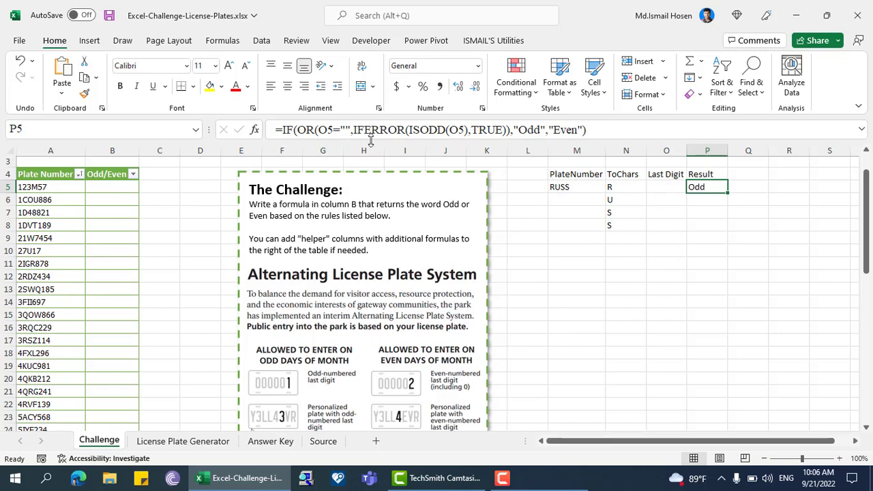
left_click_drag(352, 130, 394, 132)
key("BackSpace")
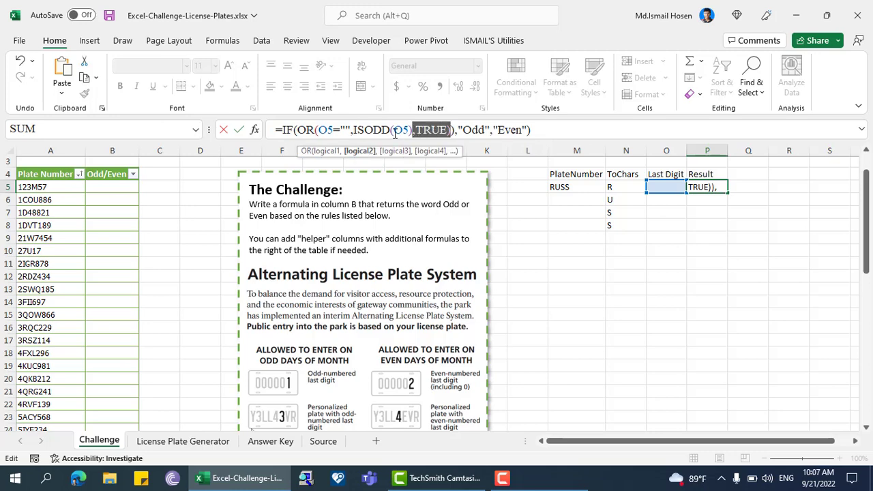
key("BackSpace")
key("Return")
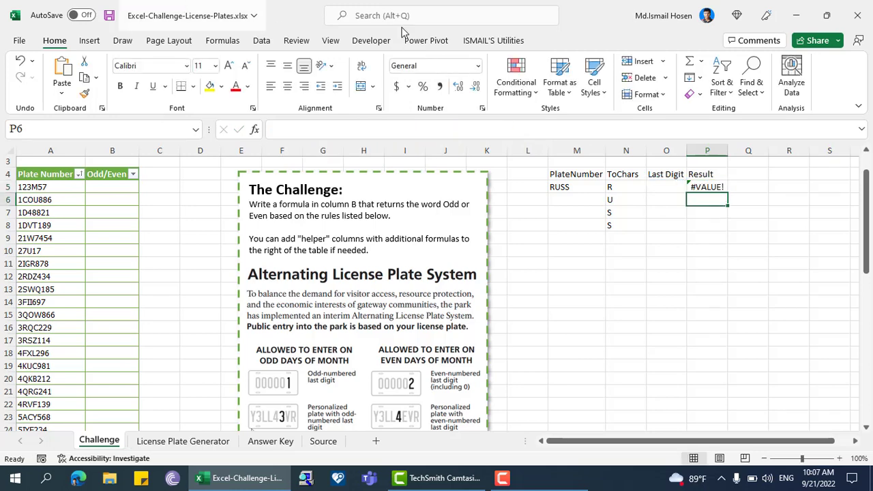
Step: Try wrapping the O5 reference in VALUE inside the ISODD function of the P5 formula
left_click(697, 187)
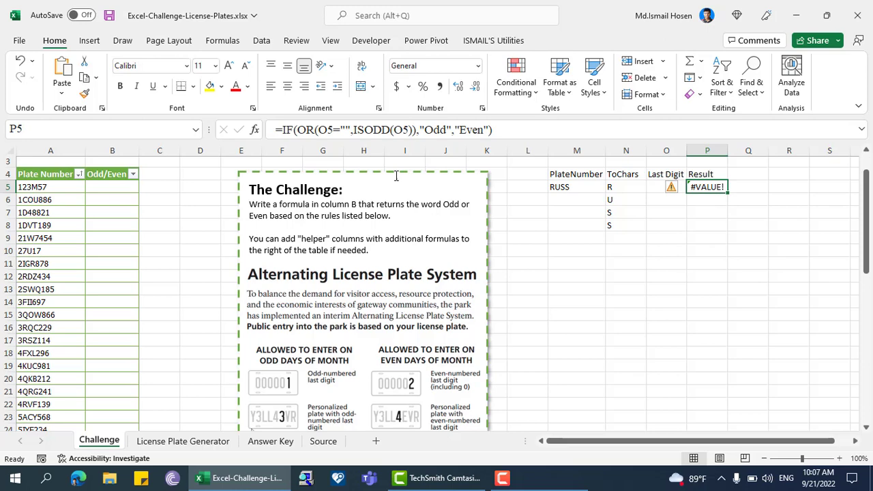
left_click(395, 130)
type("v")
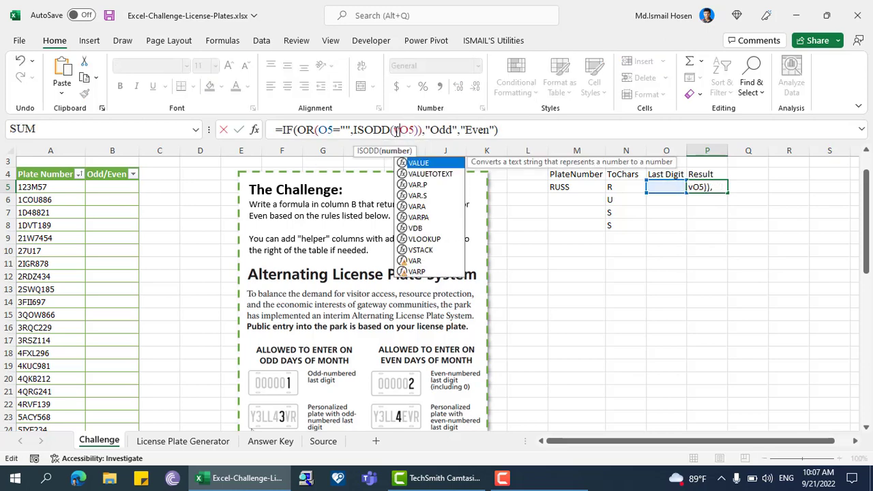
key("Tab")
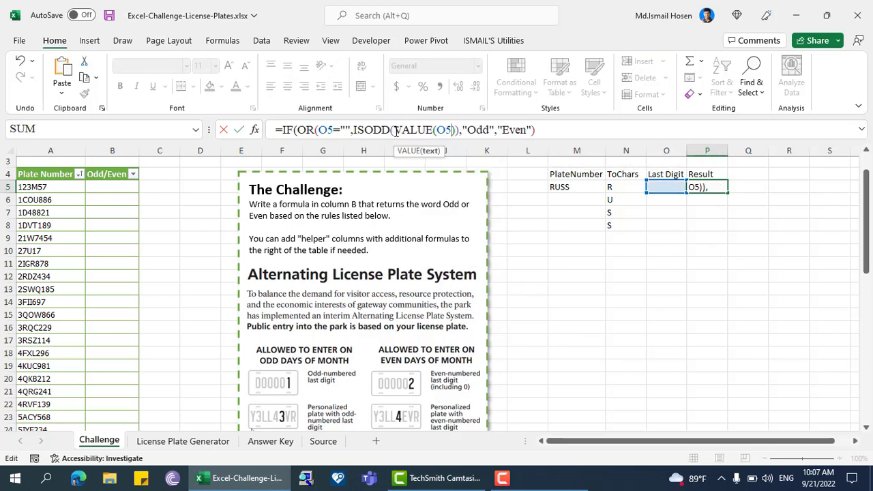
type(")")
key("Return")
key("Up")
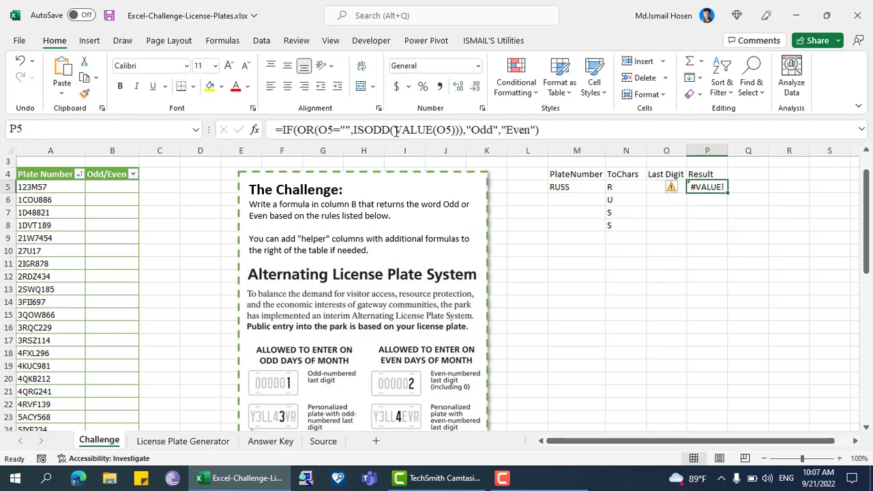
left_click(362, 130)
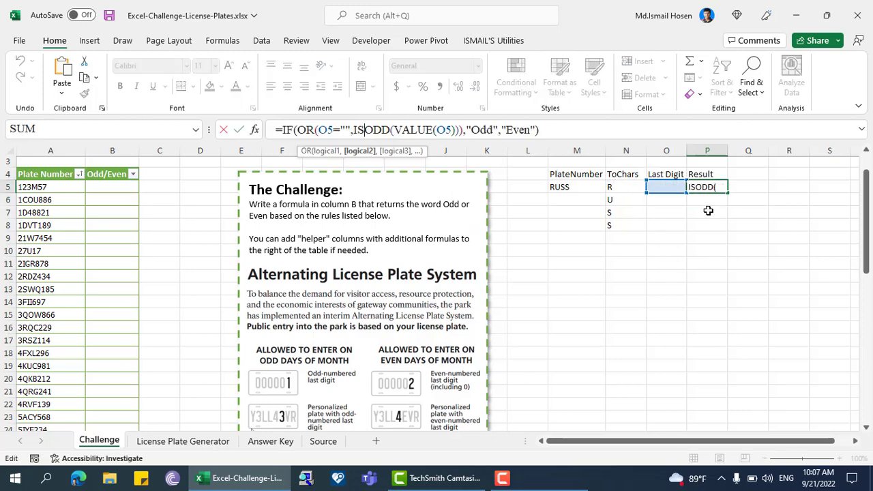
key("Escape")
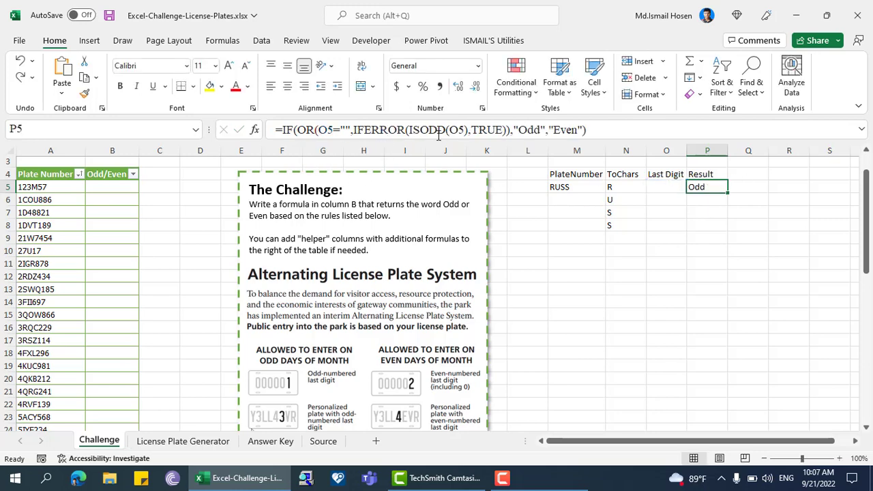
Step: Test a plate with an odd last digit by setting the plate number in M5 to RUSS3
left_click(577, 187)
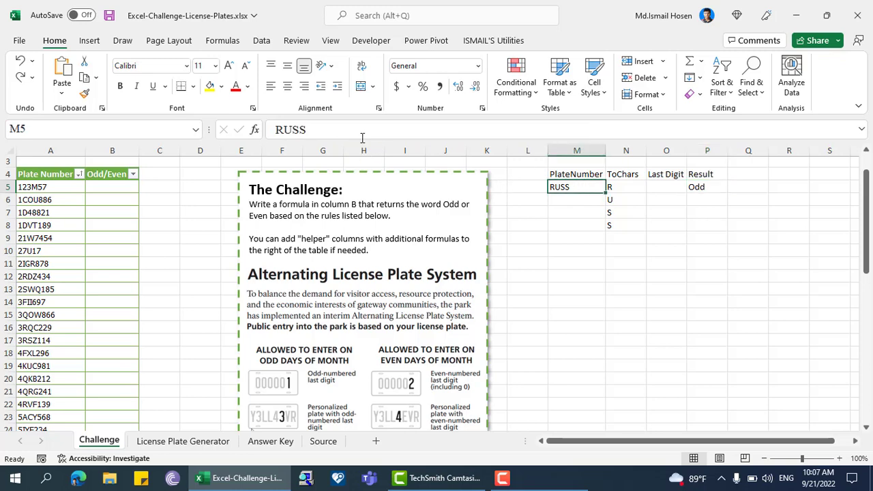
left_click(361, 131)
type("3")
key("Return")
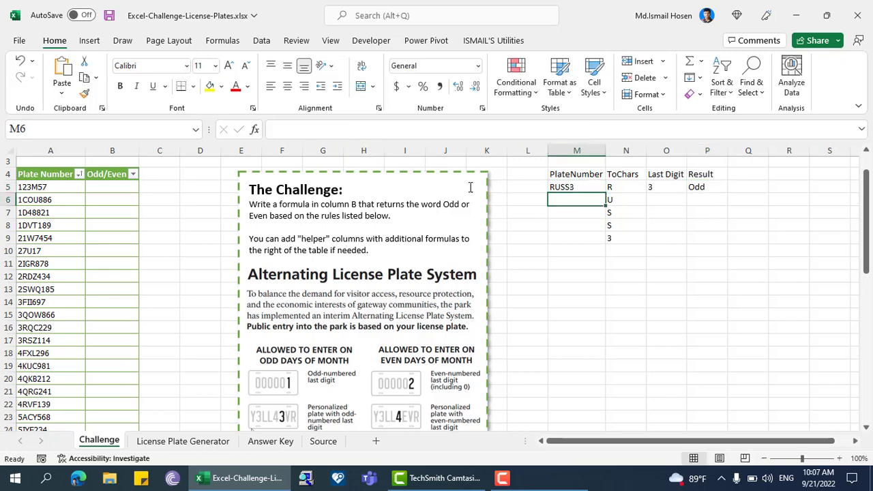
Step: Set the plate number in M5 to RUSS4, check the Last Digit and Result cells, and save the workbook
left_click(578, 186)
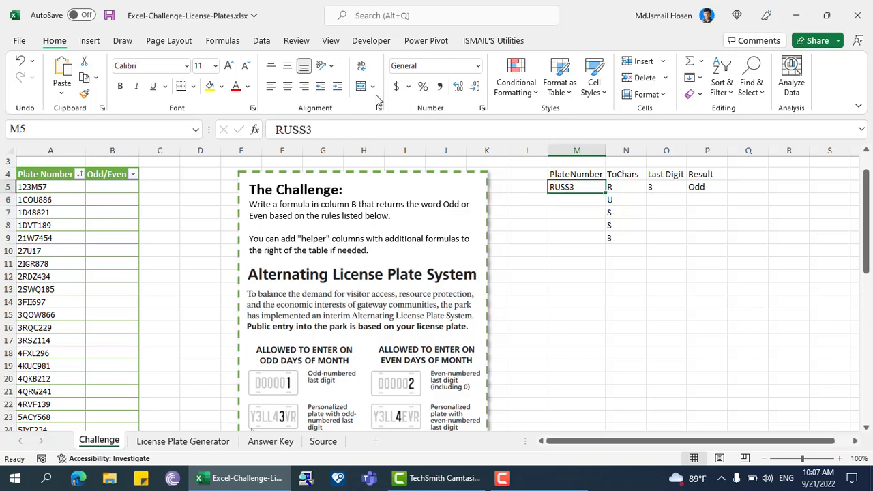
left_click(335, 130)
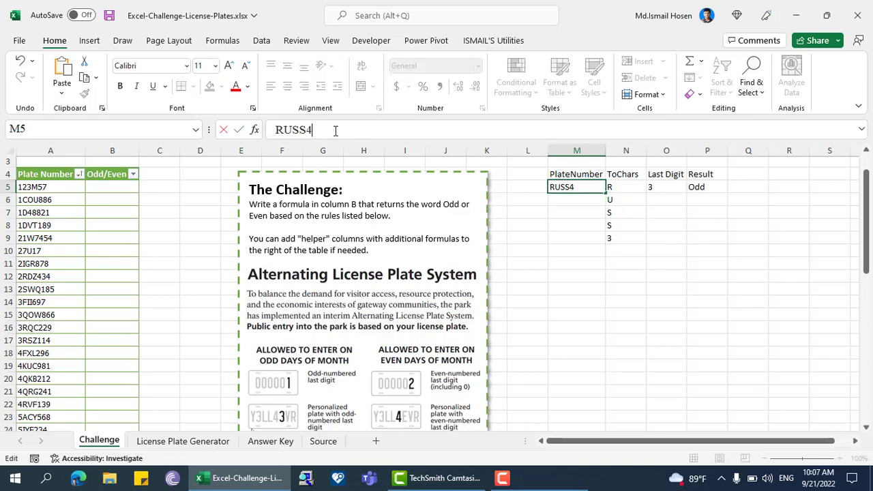
key("Return")
key("Up")
key("Right")
key("Right")
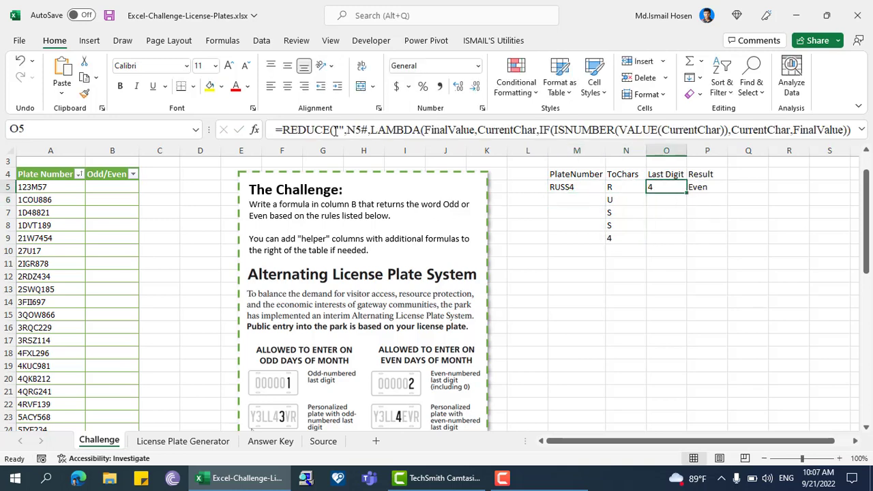
key("Right")
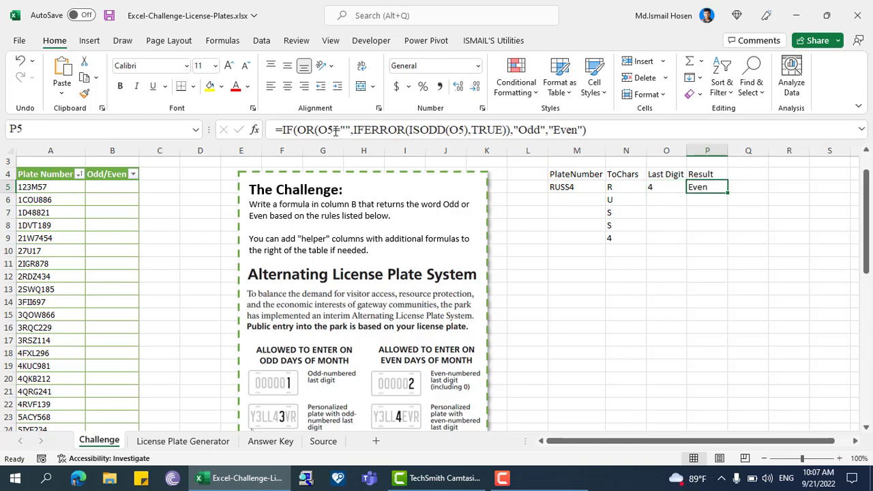
key("ctrl+s")
Step: Review the helper formulas in the ToChars, Last Digit and Result cells of row 5
key("Right")
key("Right")
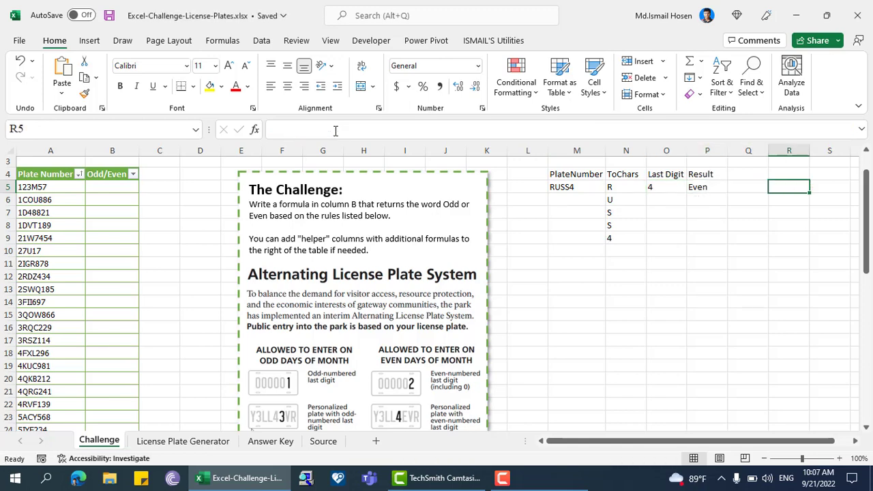
key("Left")
key("Left")
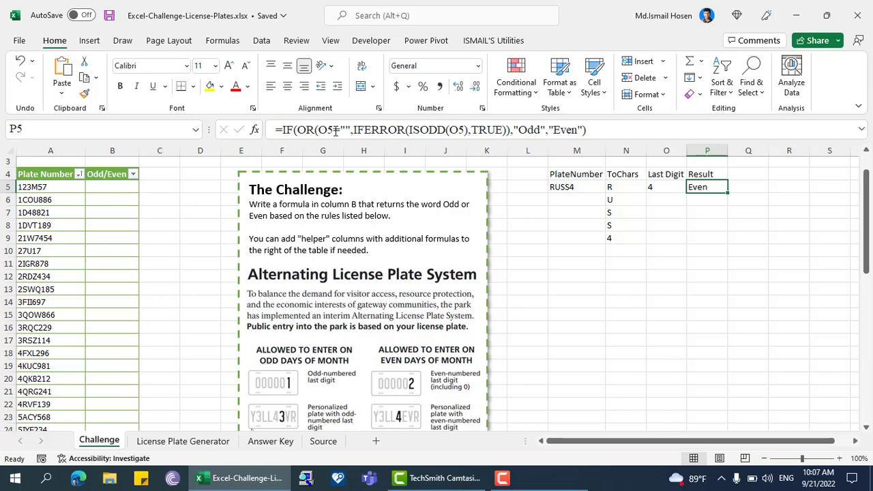
key("Left")
key("Left")
key("Right")
key("Right")
key("Right")
key("Right")
key("Left")
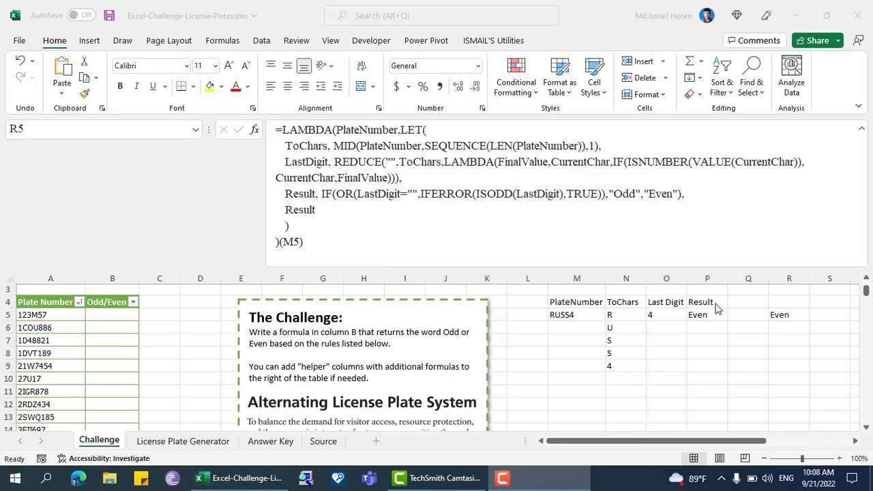
Step: Select the LAMBDA definition in the R5 formula, leaving out the trailing (M5) argument
left_click(181, 32)
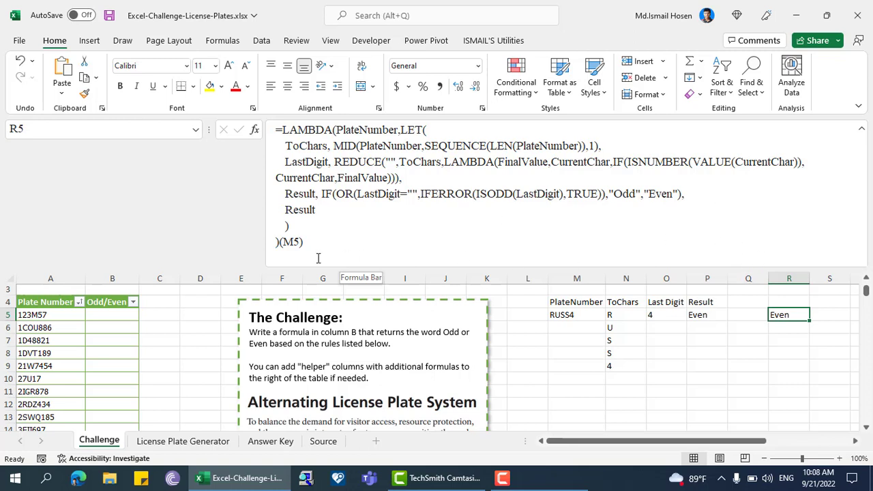
left_click_drag(279, 242, 254, 129)
key("ctrl+c")
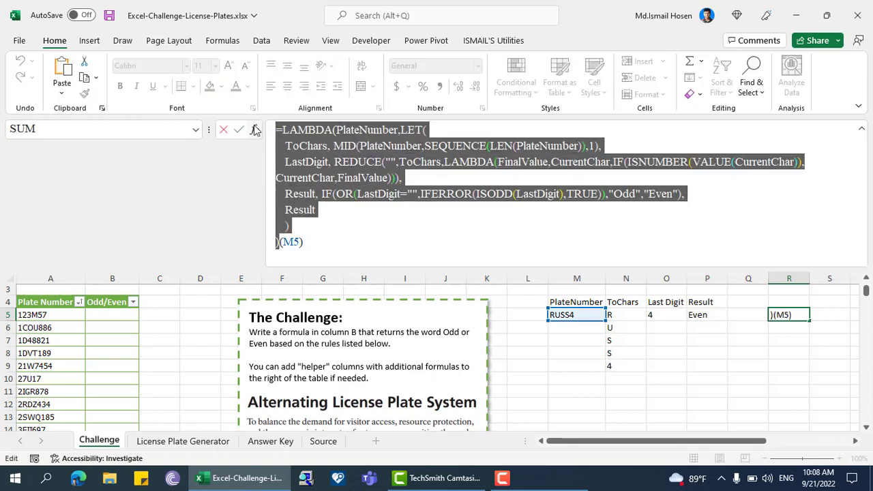
key("Escape")
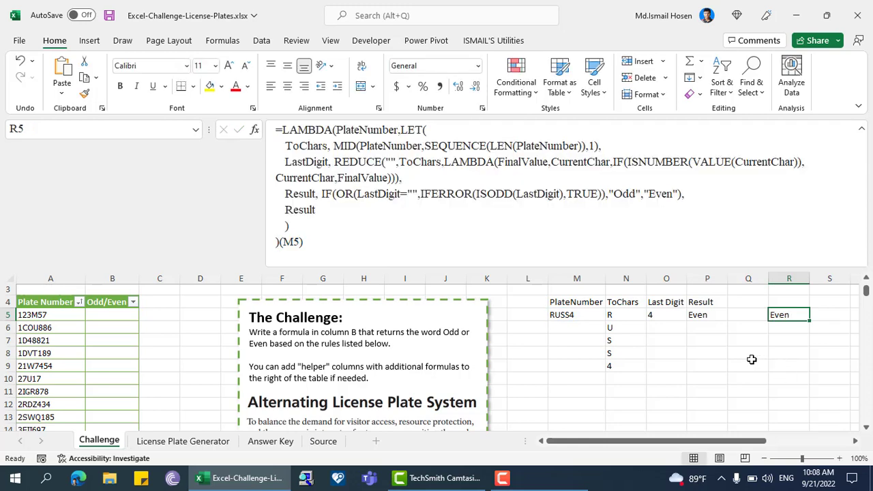
Step: Define the workbook-scoped name ODDEVENNUMBERPLATESYSTEM so that it refers to the copied LAMBDA definition
key("ctrl+F3")
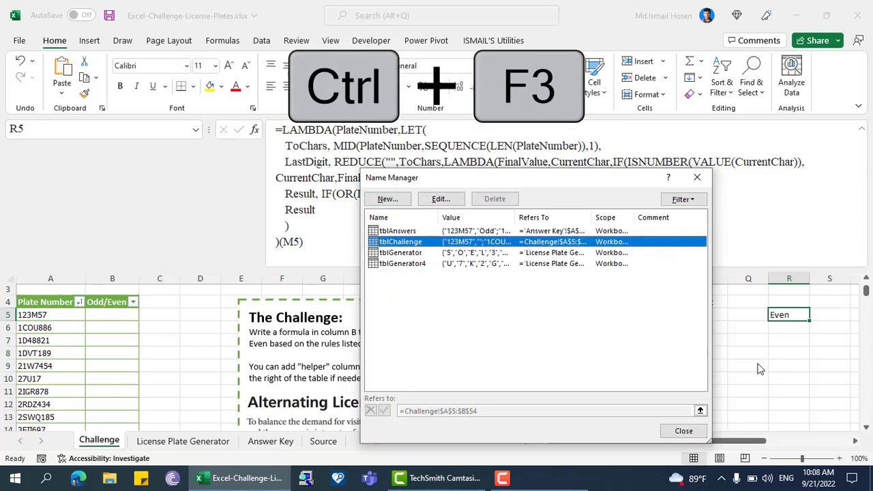
left_click(388, 199)
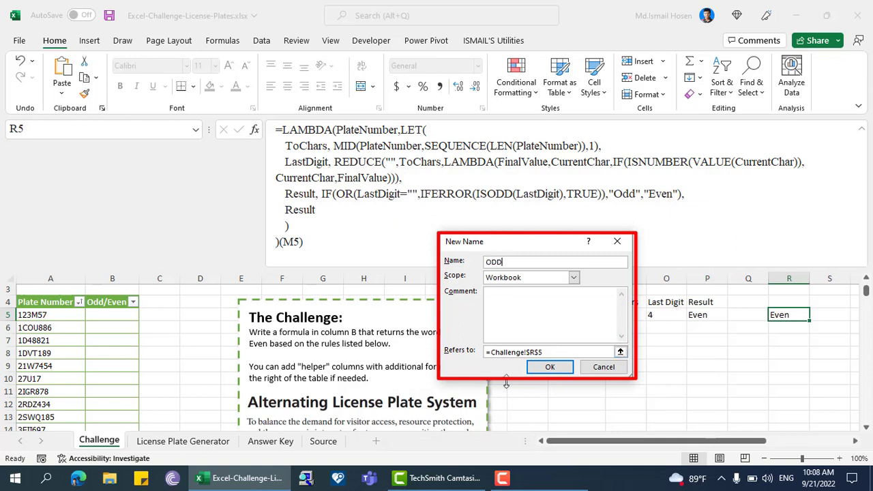
type("ODDEVENNUMBERPLATESYSTEM")
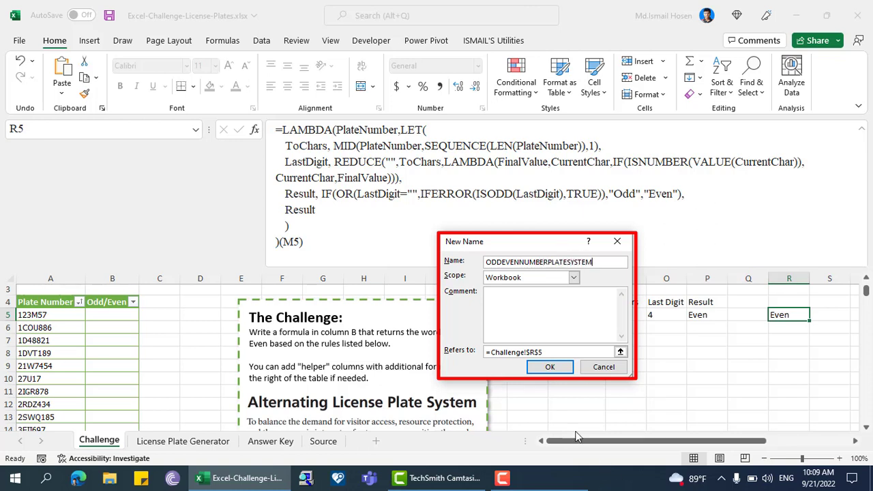
left_click_drag(565, 352, 386, 361)
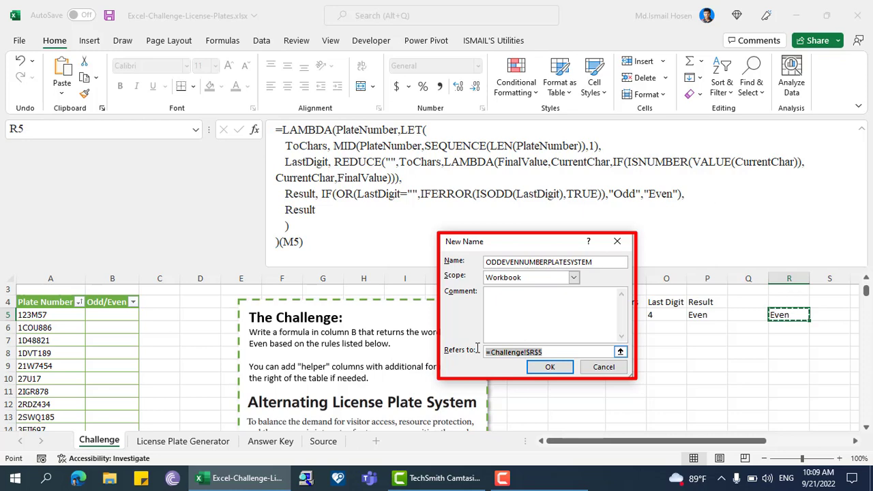
key("ctrl+v")
left_click(547, 372)
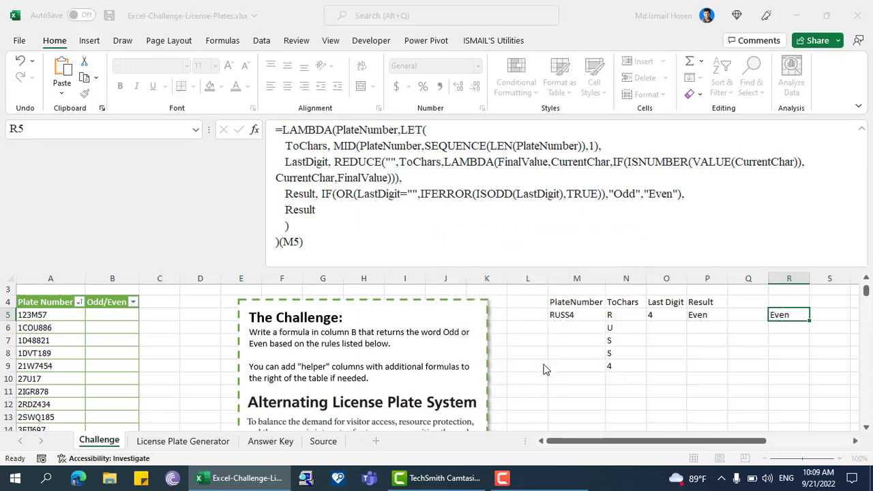
left_click(697, 179)
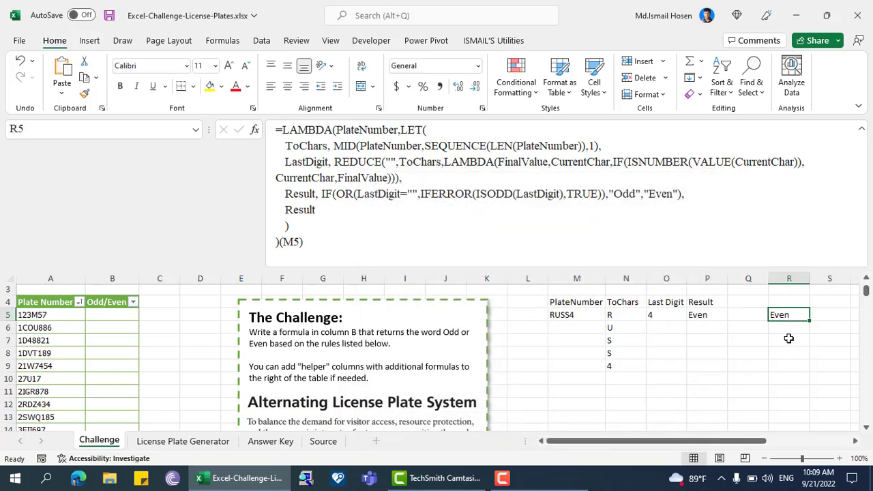
Step: Fill the Odd/Even column from B5 with =ODDEVENNUMBERPLATESYSTEM([@[Plate Number]]) and shrink the formula bar to one line
left_click(98, 316)
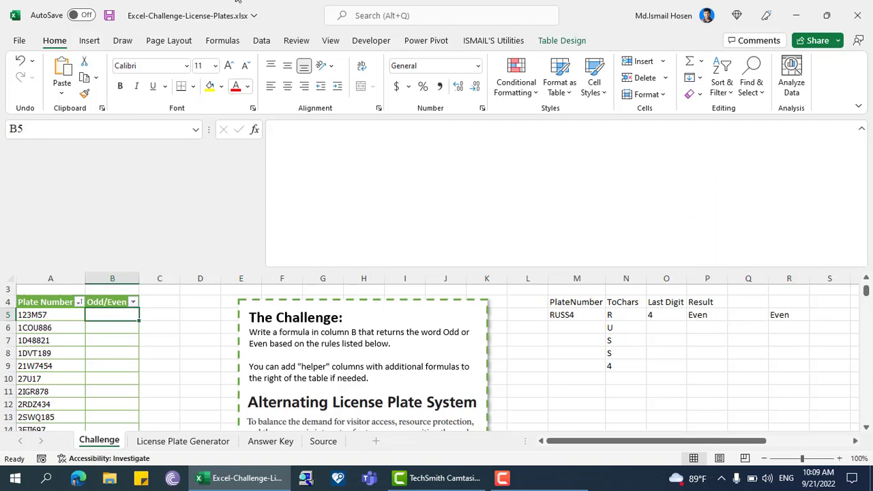
type("=ODDEV")
key("Tab")
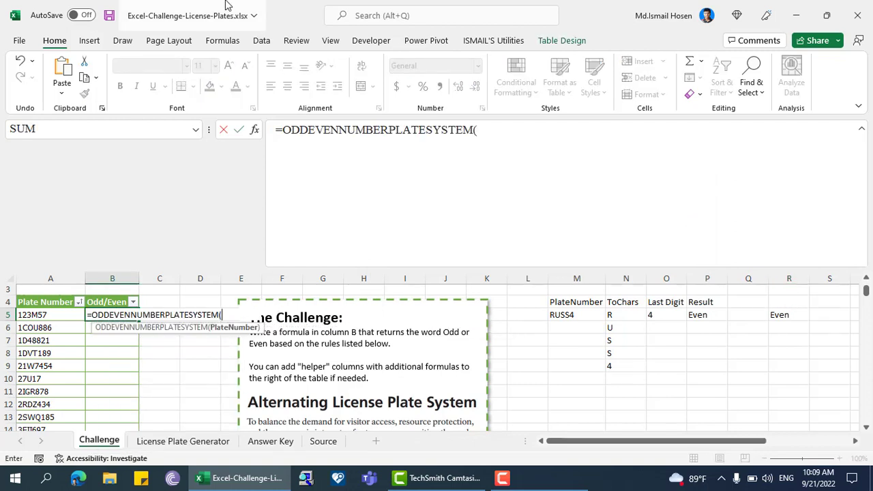
key("Left")
key("Return")
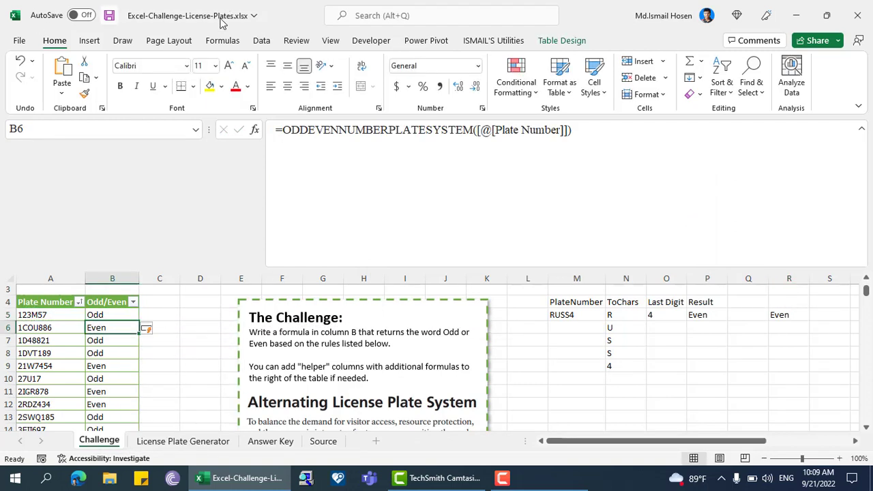
left_click_drag(424, 270, 408, 143)
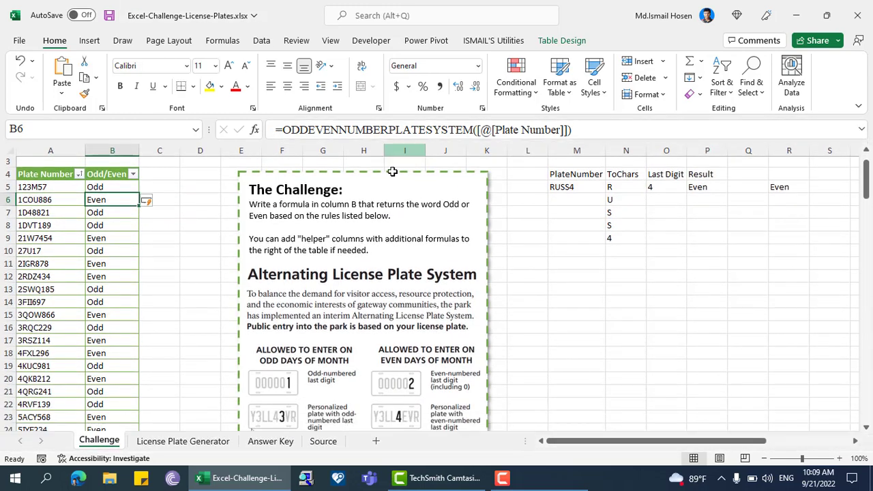
scroll(127, 342, "down", 6)
scroll(127, 341, "up", 7)
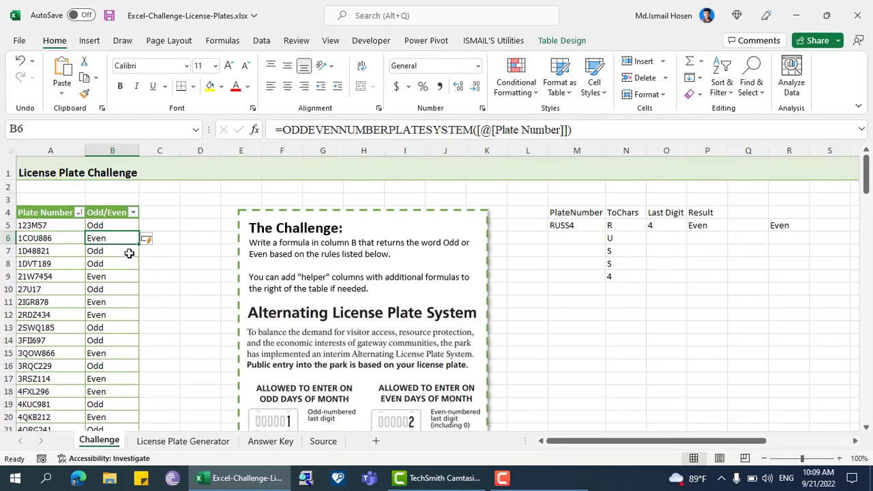
Step: Begin an XLOOKUP in C5 that looks up the row's plate number in tblAnswers[Plate Number] on the Answer Key sheet
left_click(152, 224)
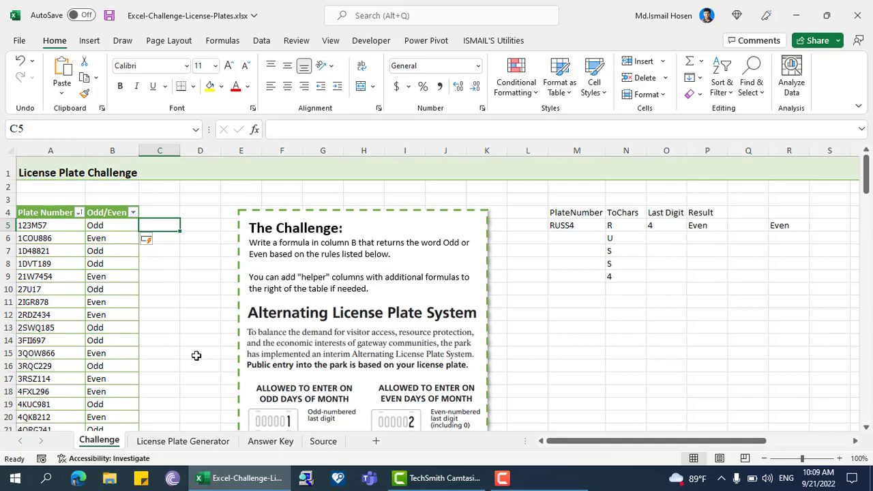
type("=XL")
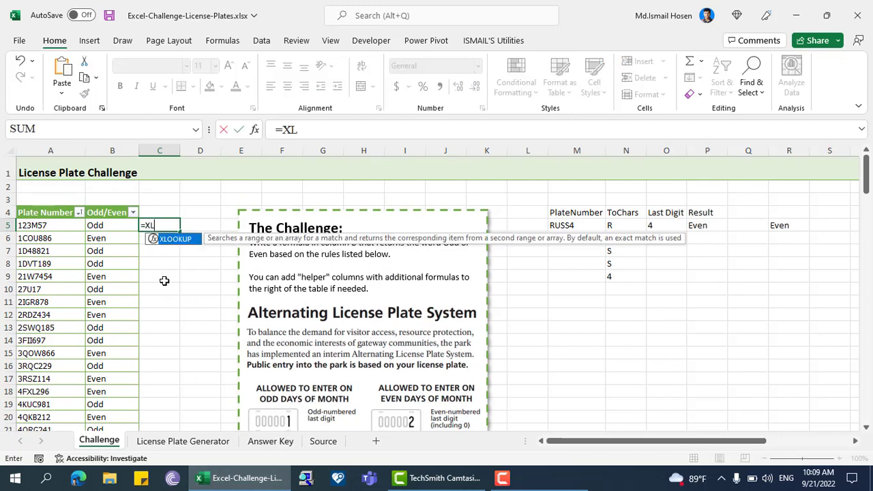
key("Tab")
key("Left")
key("Left")
type(",")
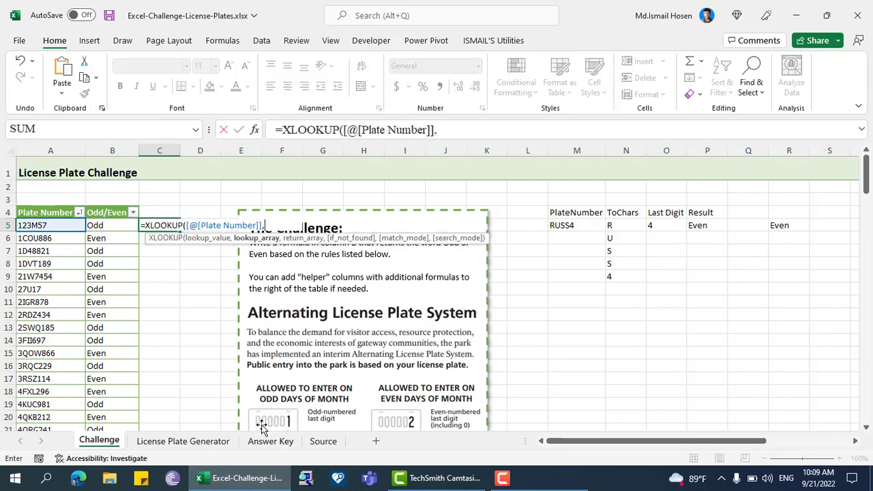
left_click(269, 441)
left_click(43, 177)
key("ctrl+shift+Down")
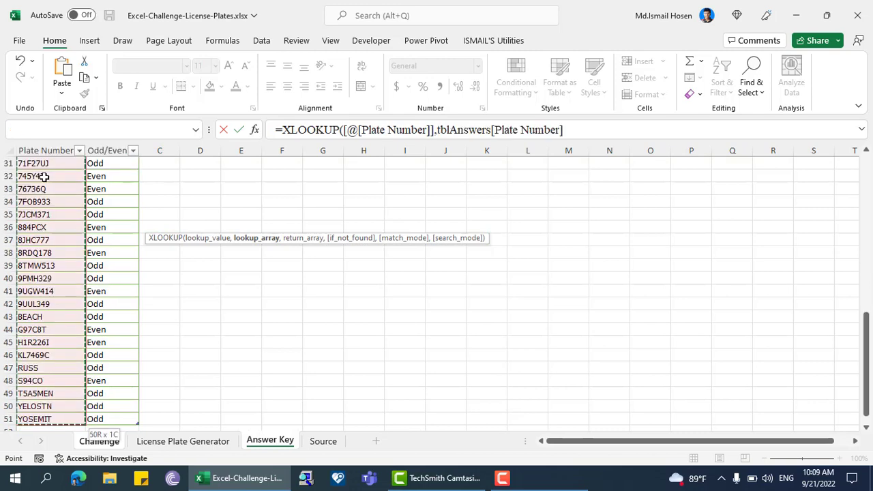
type(",")
Step: Complete the XLOOKUP in C5 with tblAnswers[Odd/Even] as the return array
scroll(97, 189, "up", 10)
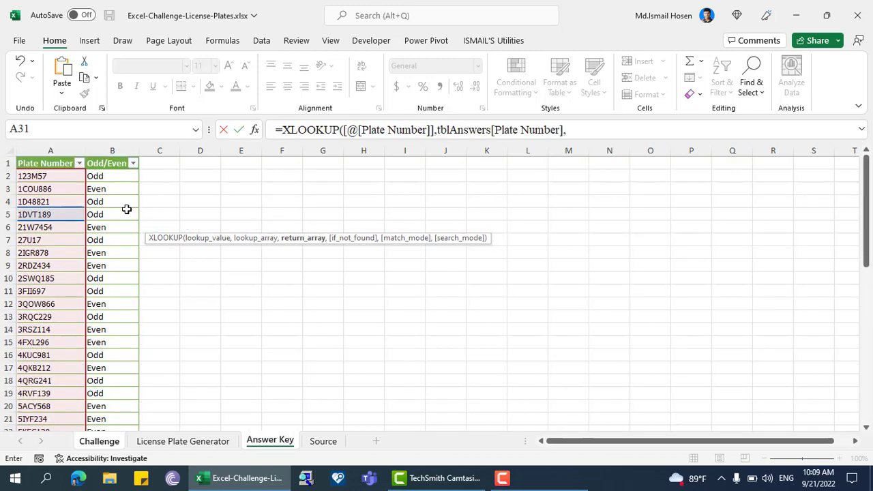
left_click(98, 179)
key("ctrl+shift+Down")
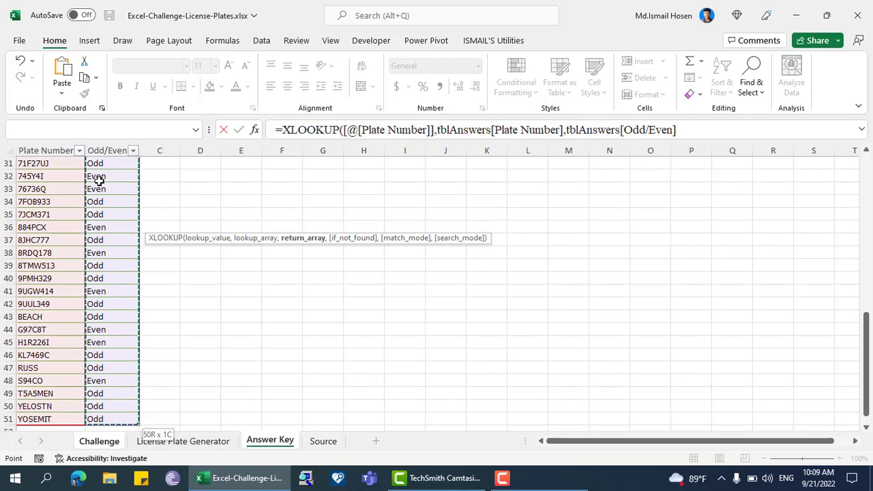
type(")")
key("Return")
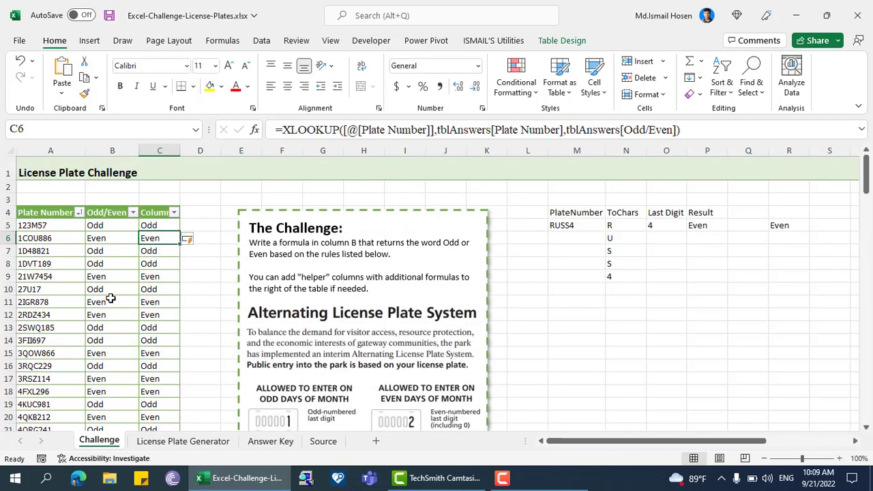
Step: Extend the C5 formula with =[@[Odd/Even]] to compare the answer key with the calculated result
left_click(164, 227)
left_click(725, 129)
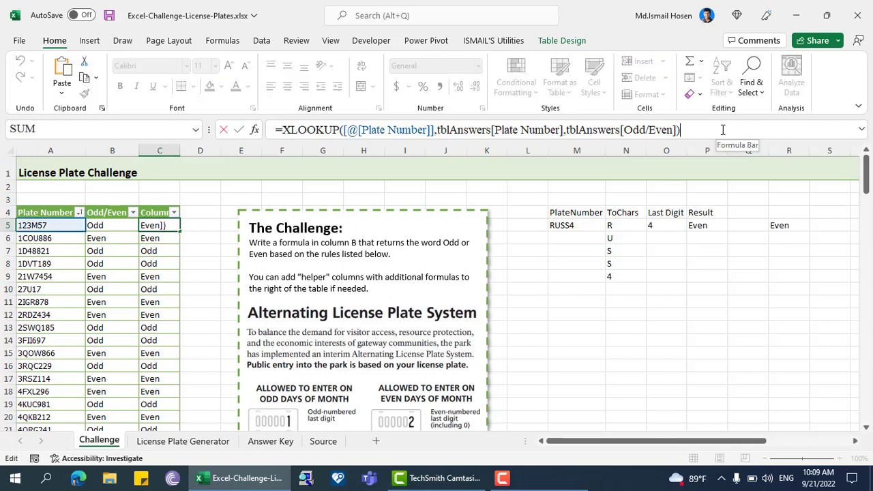
type("=")
left_click(107, 227)
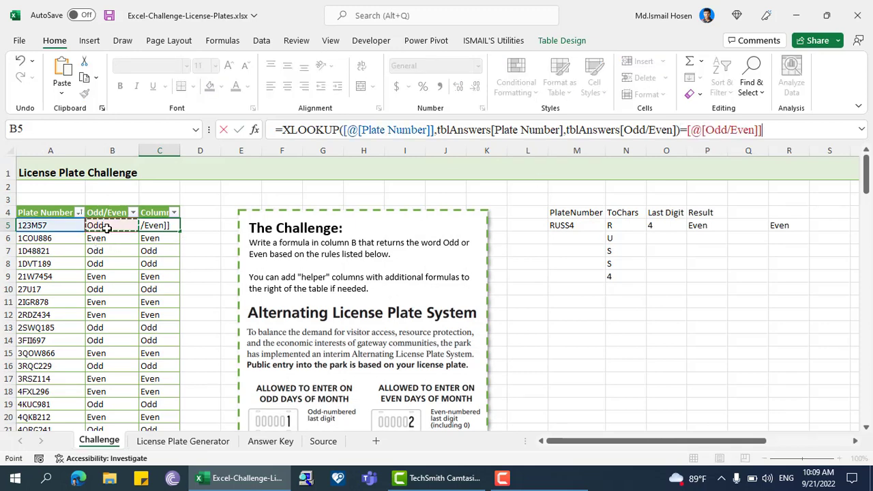
key("Return")
Step: Check the comparison column's filter values and rows, and review the formulas in R5, C5 and B5
left_click(174, 213)
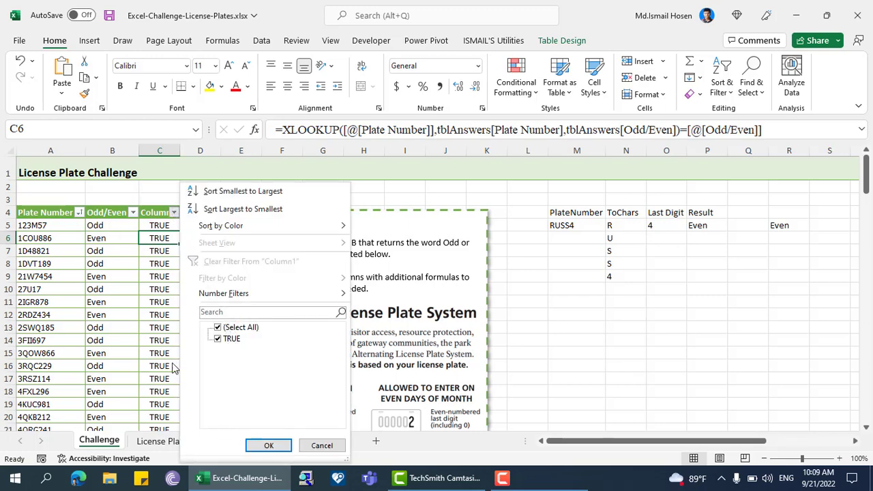
left_click(155, 272)
left_click(155, 271)
scroll(113, 285, "down", 12)
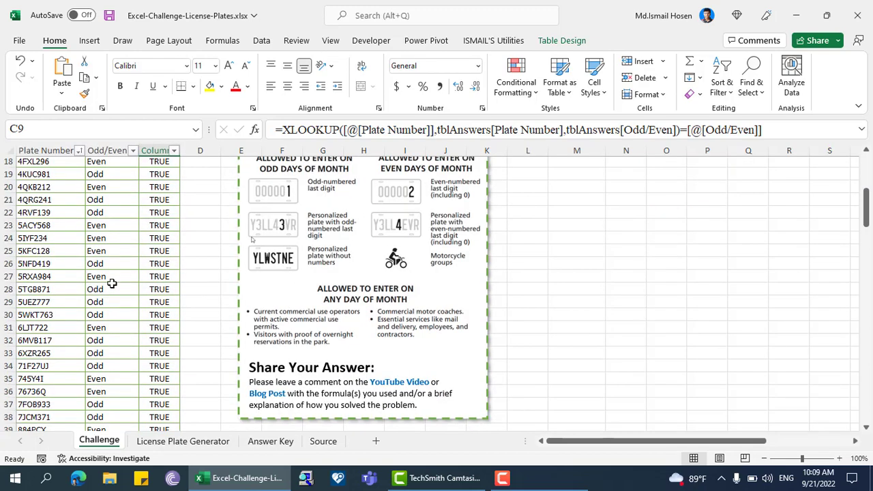
scroll(89, 282, "up", 6)
scroll(90, 281, "up", 7)
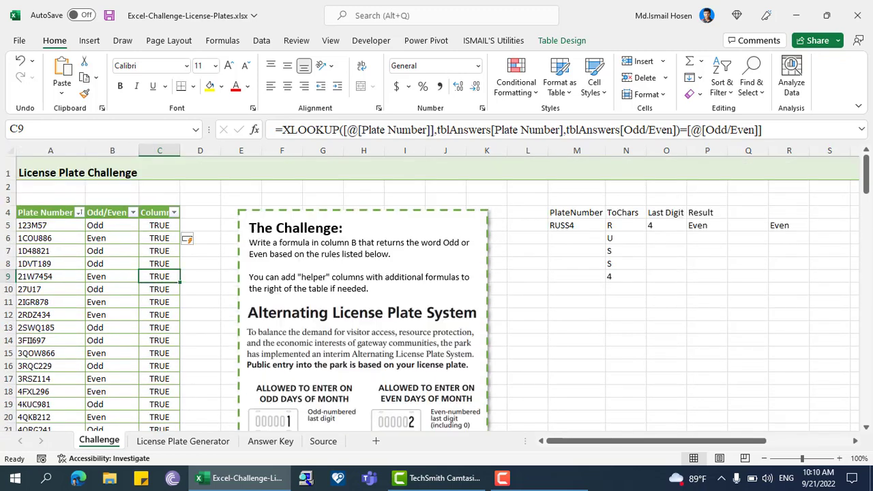
left_click(778, 226)
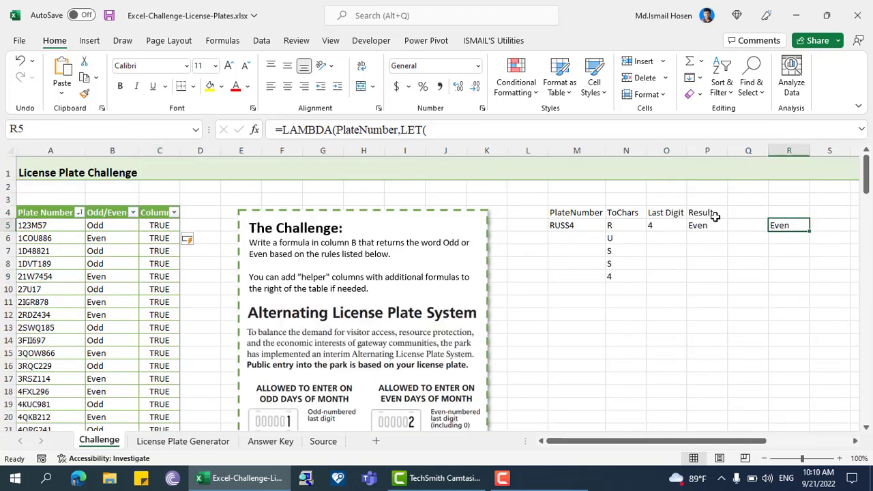
left_click(147, 227)
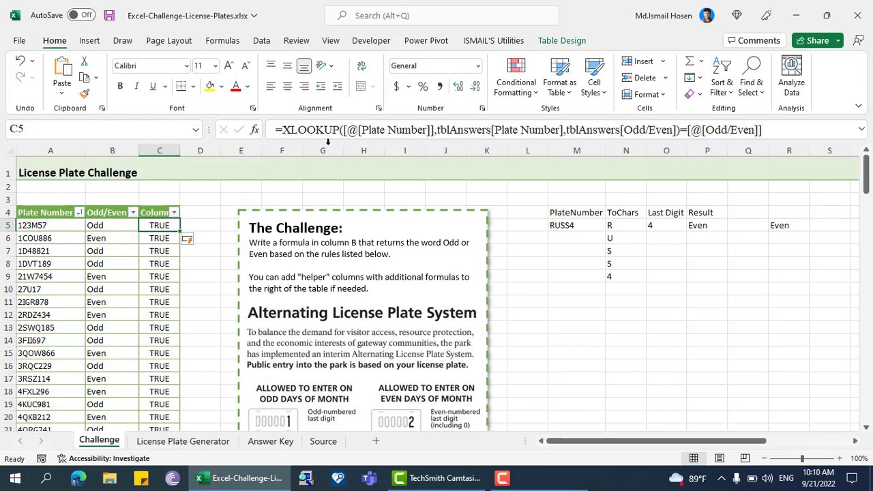
left_click(118, 224)
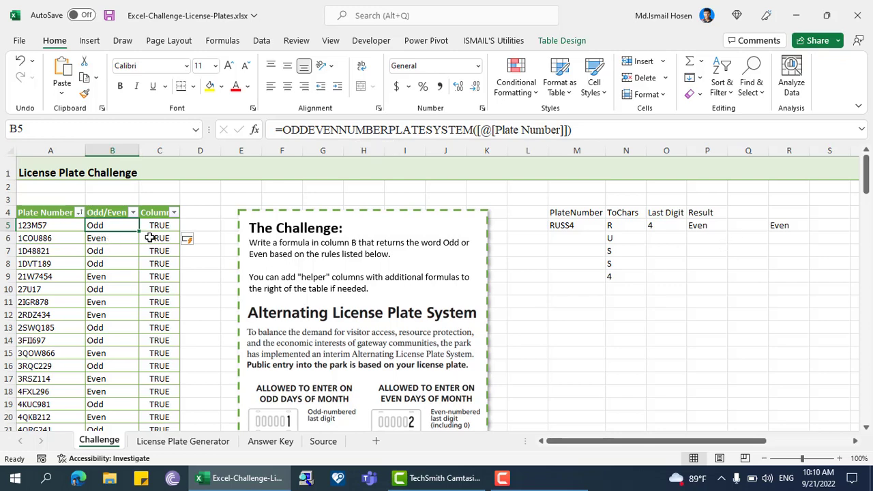
left_click(182, 161)
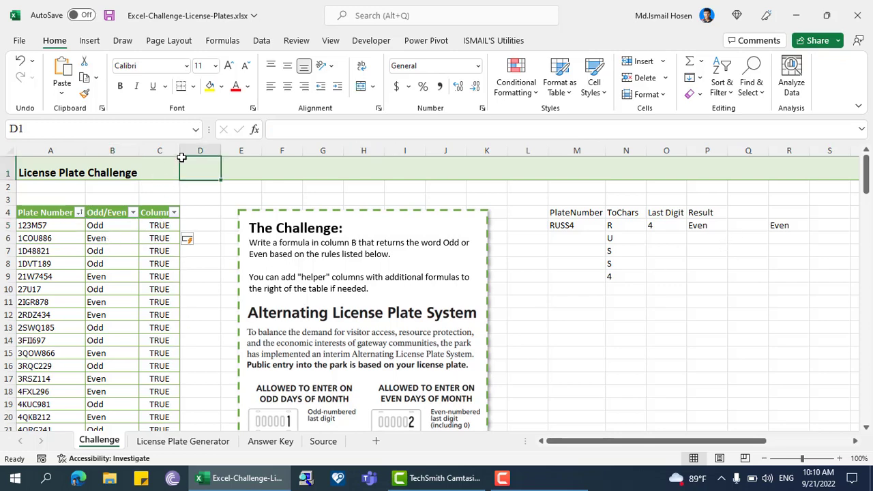
Step: Look over the helper cells in M3:R11 and save the workbook
left_click(565, 229)
left_click(582, 255)
left_click(581, 216)
left_click(596, 235)
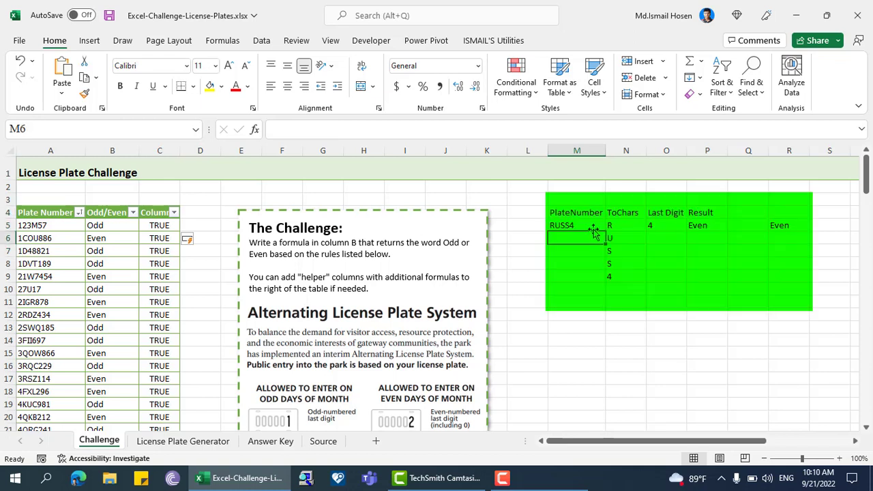
left_click_drag(560, 202, 778, 296)
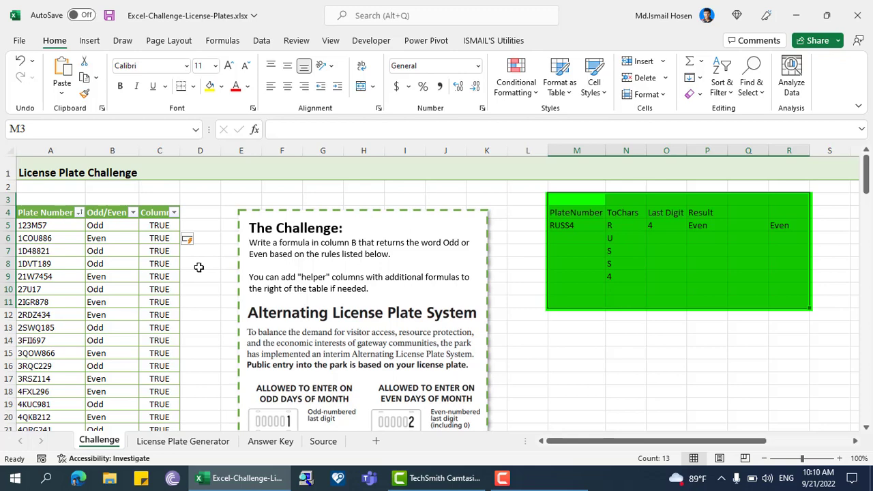
left_click(600, 225)
key("ctrl+s")
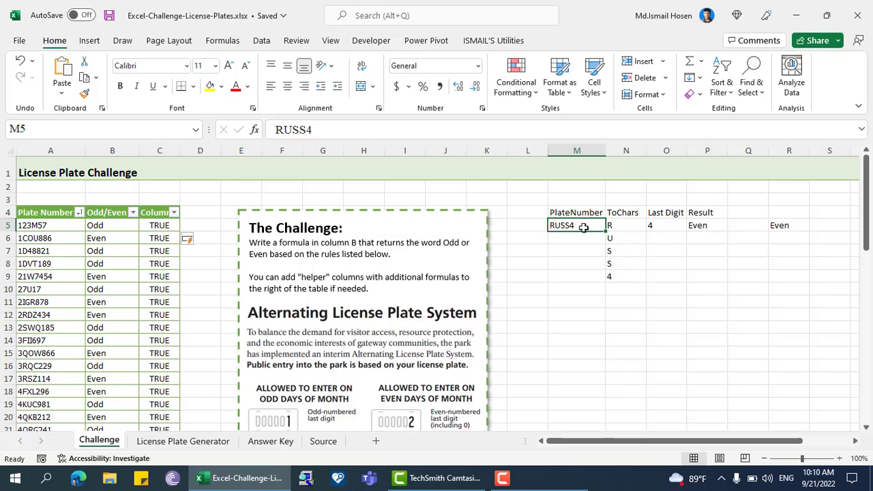
left_click(561, 209)
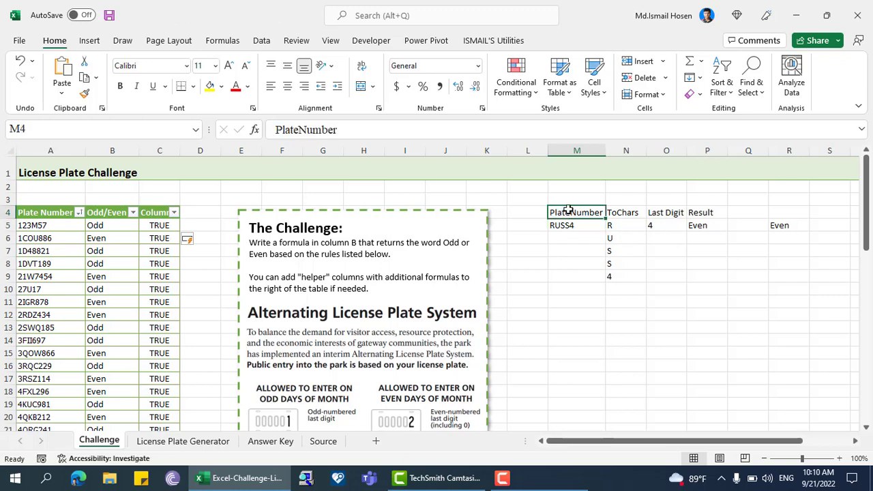